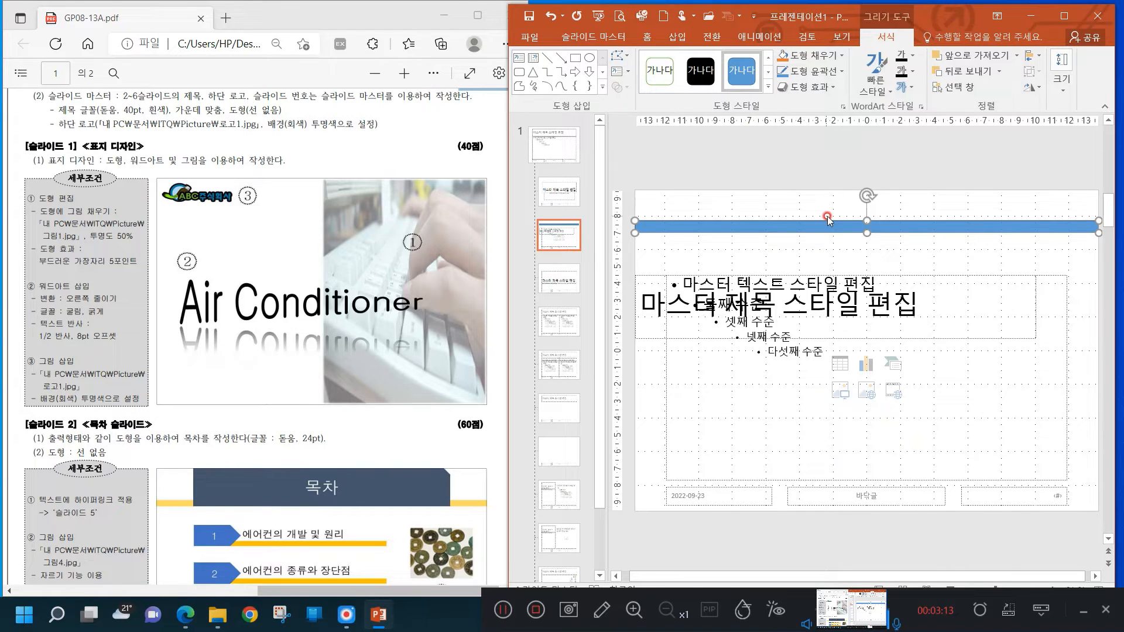
- Remove the outline from the blue bar across the upper part of the slide layout
{"action": "left_click", "coordinate": [841, 71]}
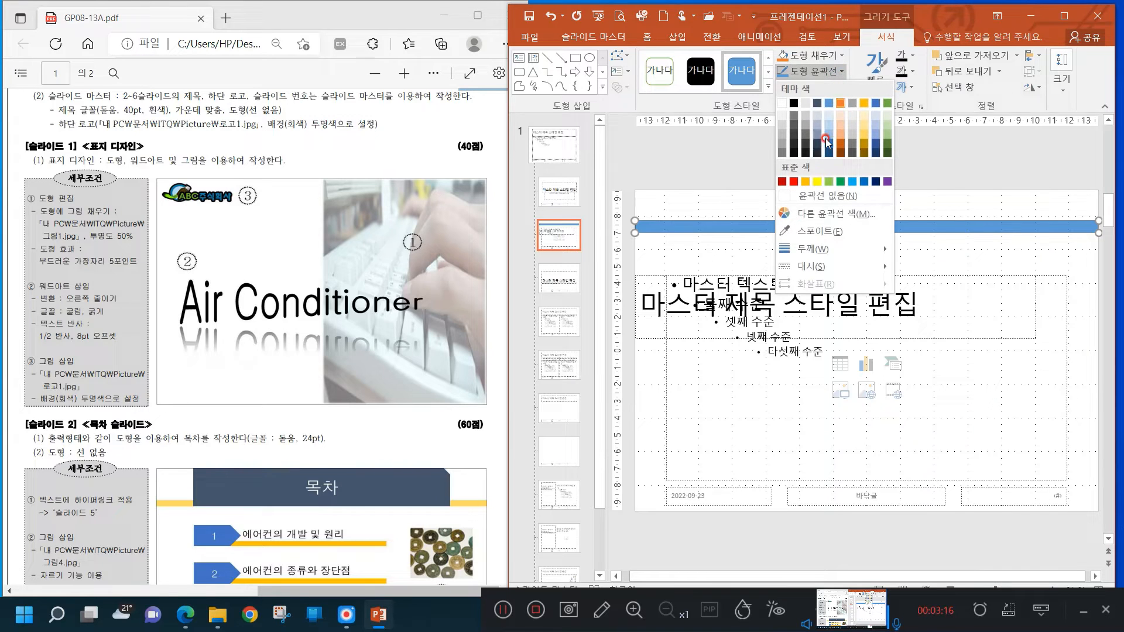
{"action": "left_click", "coordinate": [815, 197]}
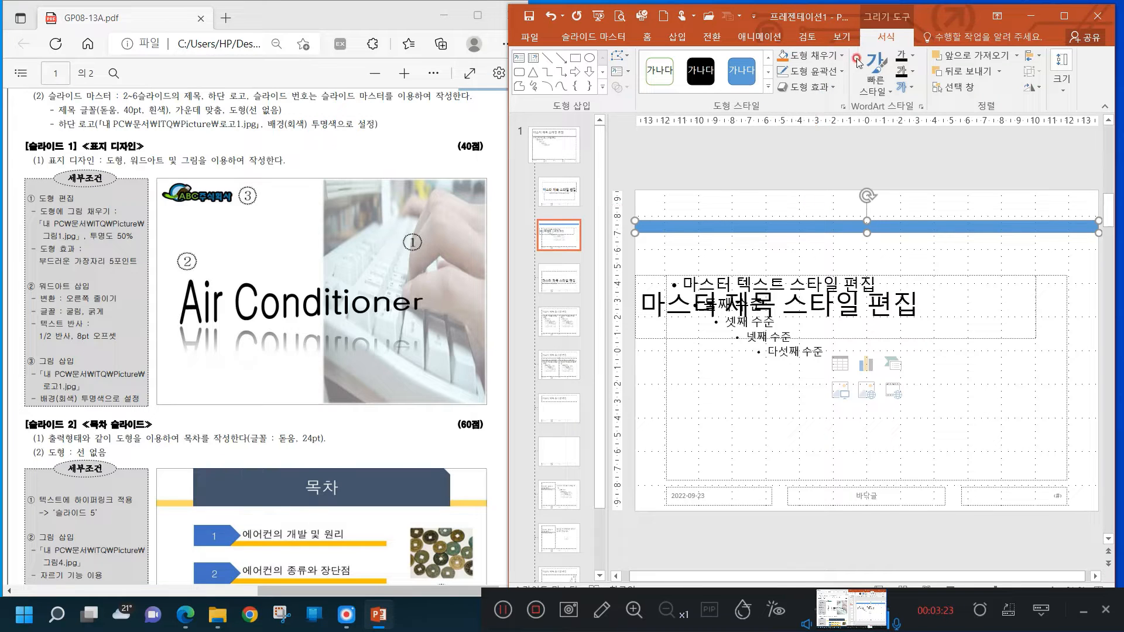
{"action": "left_click", "coordinate": [807, 206]}
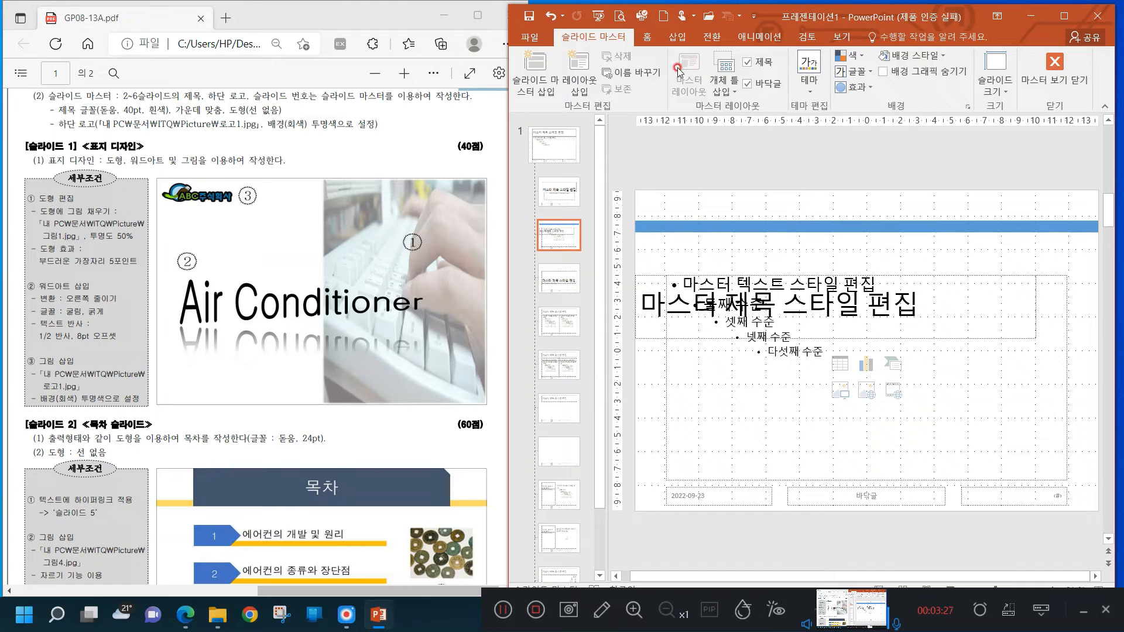
{"action": "left_click", "coordinate": [683, 37]}
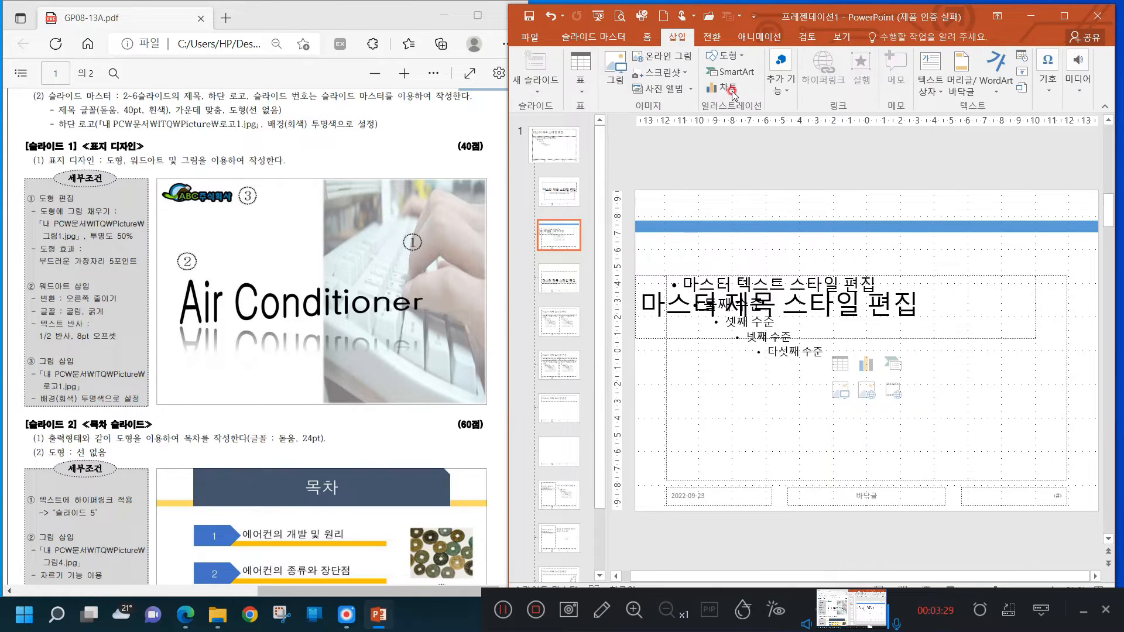
{"action": "left_click", "coordinate": [726, 56]}
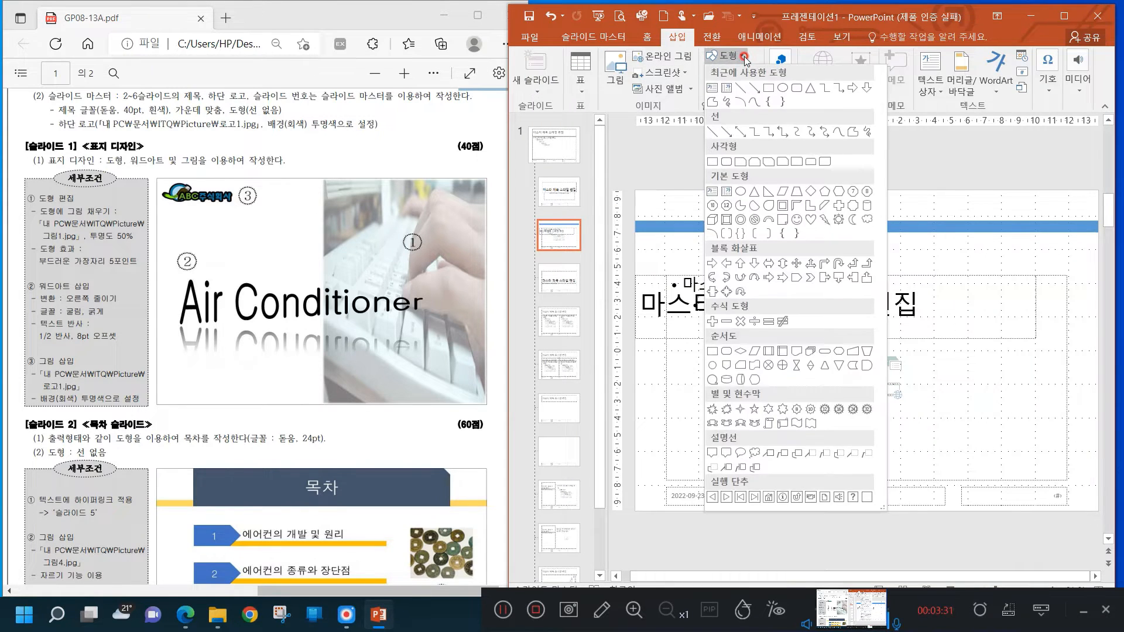
{"action": "left_click", "coordinate": [783, 162]}
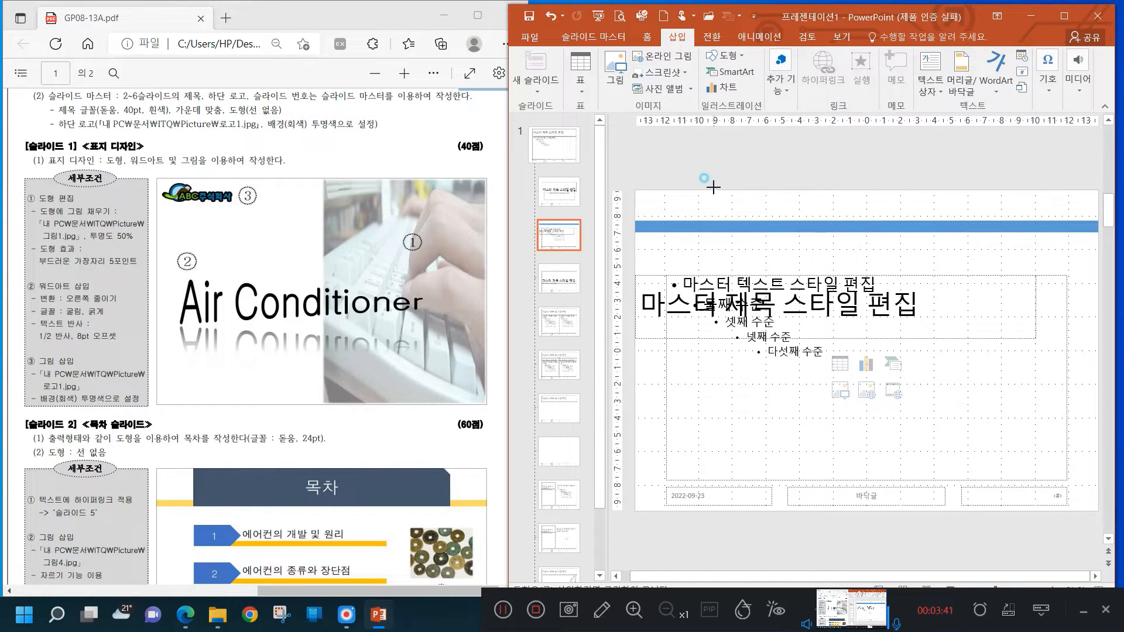
{"action": "left_click_drag", "start_coordinate": [713, 190], "coordinate": [935, 238]}
{"action": "key", "text": "ctrl+z"}
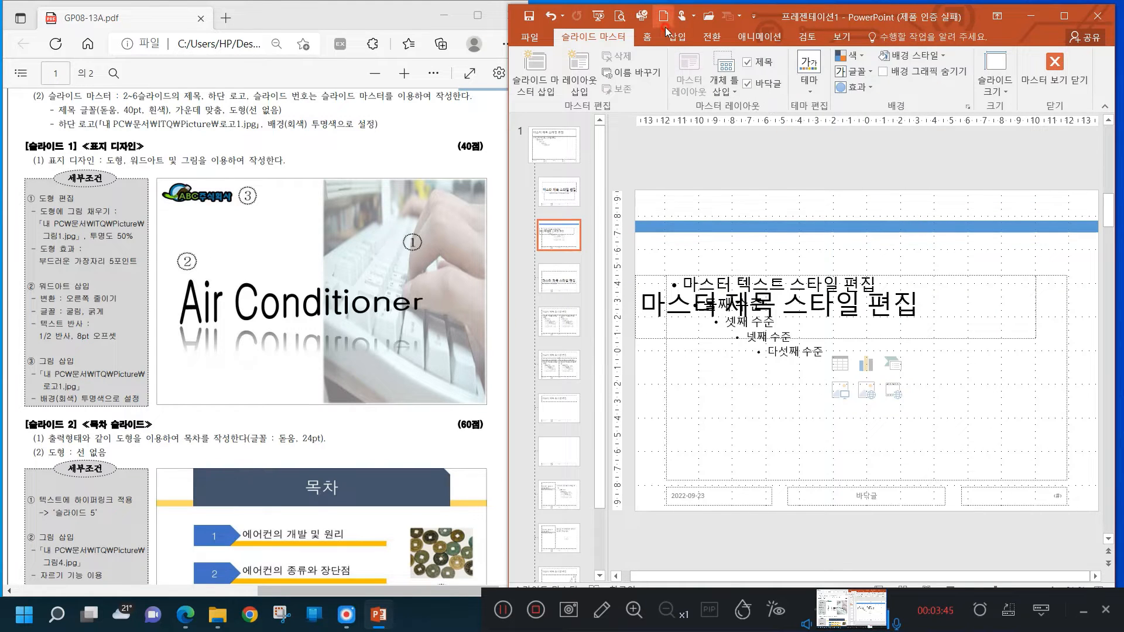
- Draw a snip single corner rectangle over the blue bar from the slide's upper edge, then widen it on both sides
{"action": "left_click", "coordinate": [676, 36]}
{"action": "left_click", "coordinate": [726, 56]}
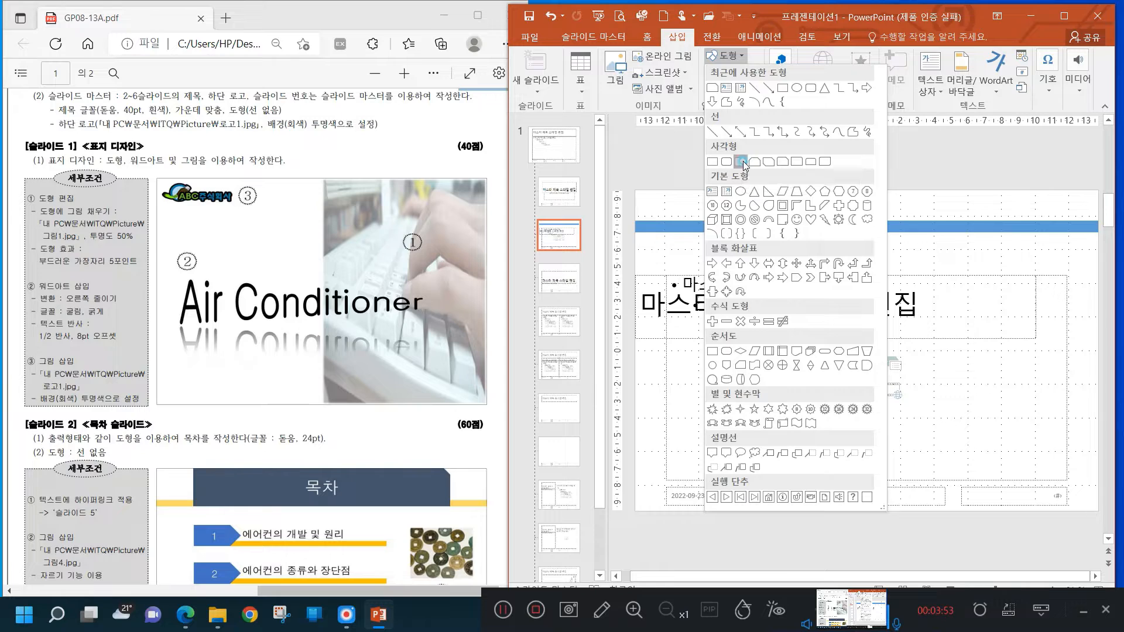
{"action": "left_click", "coordinate": [742, 162]}
{"action": "left_click_drag", "start_coordinate": [850, 212], "coordinate": [1046, 232]}
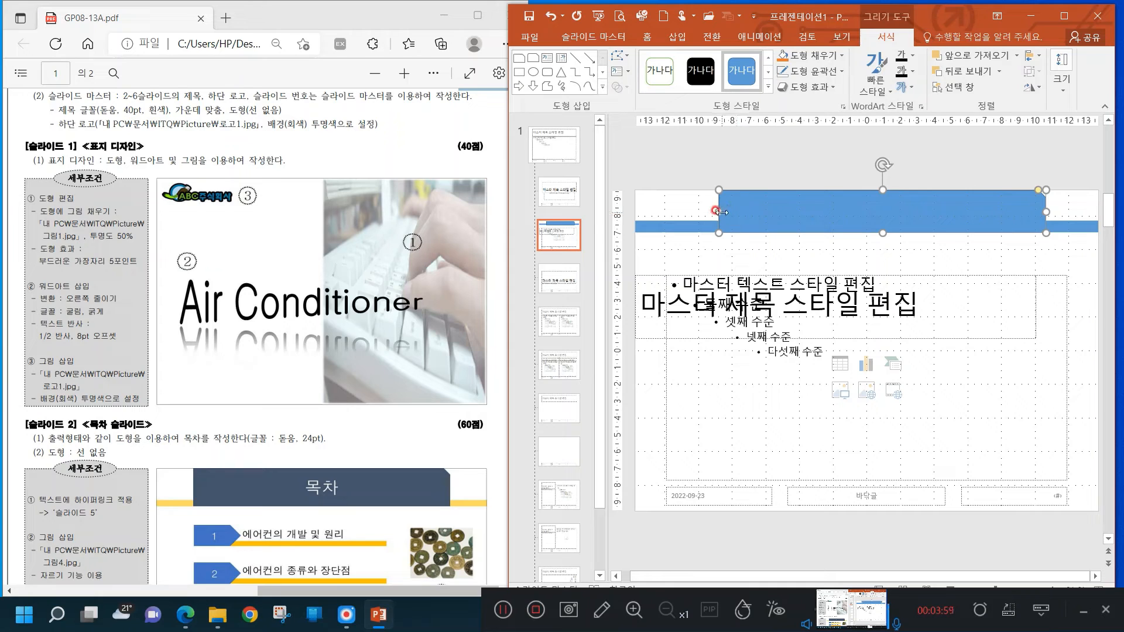
{"action": "left_click_drag", "start_coordinate": [722, 212], "coordinate": [684, 207]}
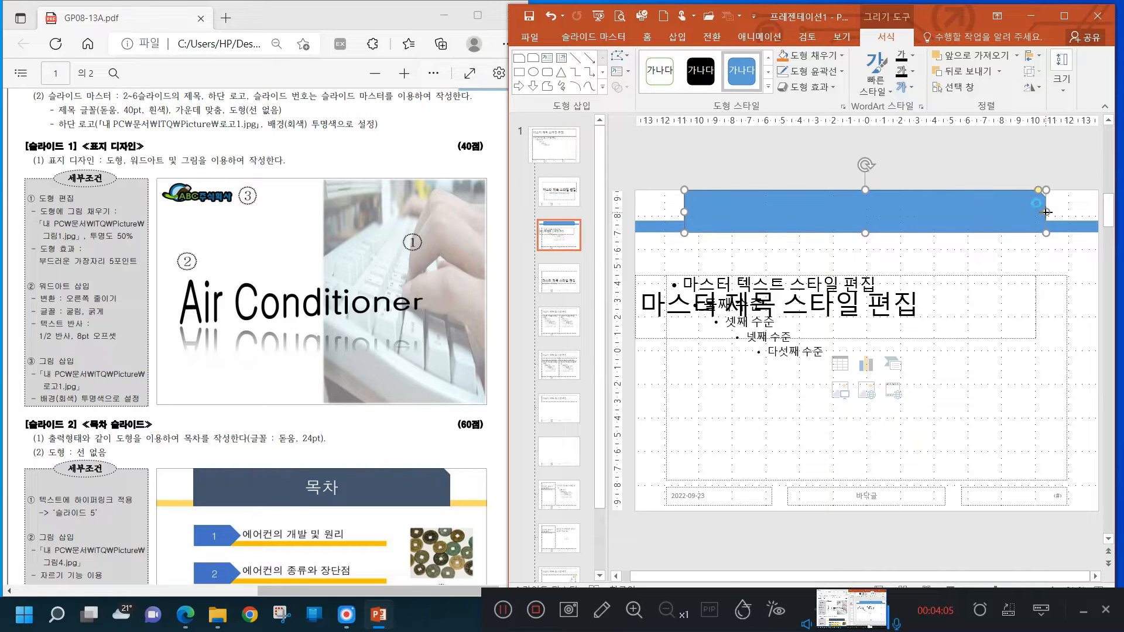
{"action": "left_click_drag", "start_coordinate": [1046, 212], "coordinate": [1052, 212]}
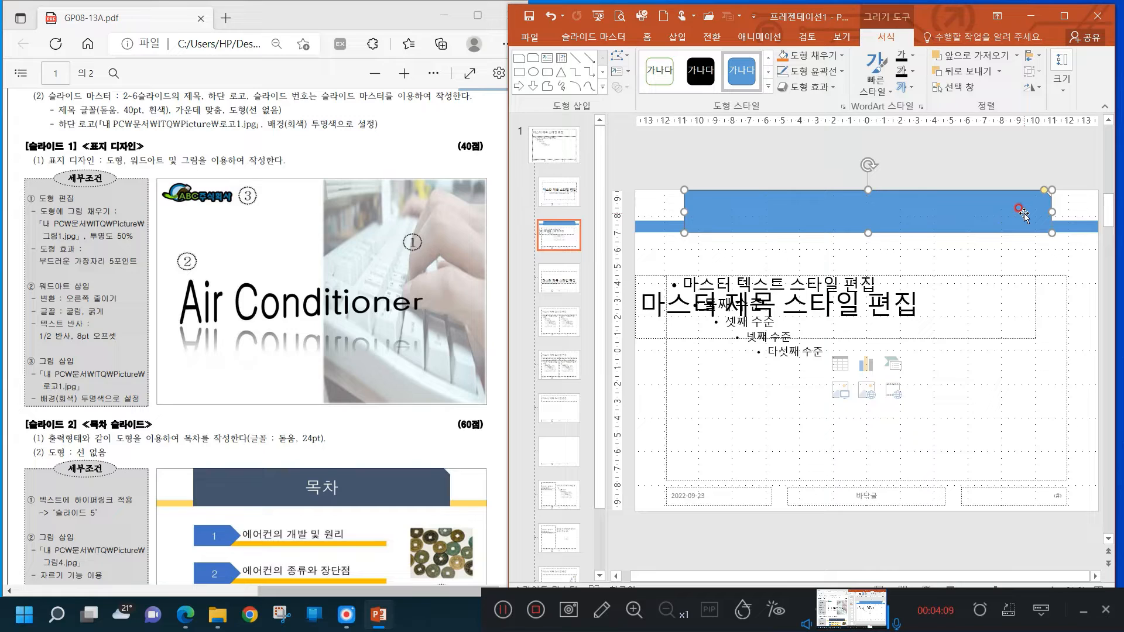
- Fill the snipped rectangle with the standard dark blue and remove its outline
{"action": "left_click", "coordinate": [840, 58]}
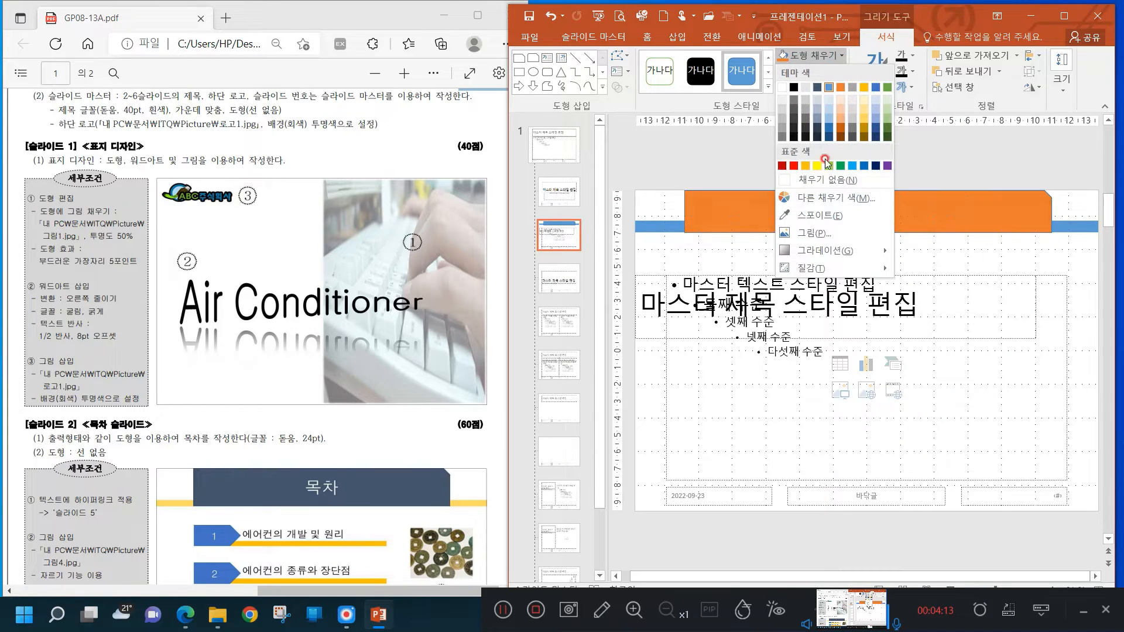
{"action": "left_click", "coordinate": [876, 166]}
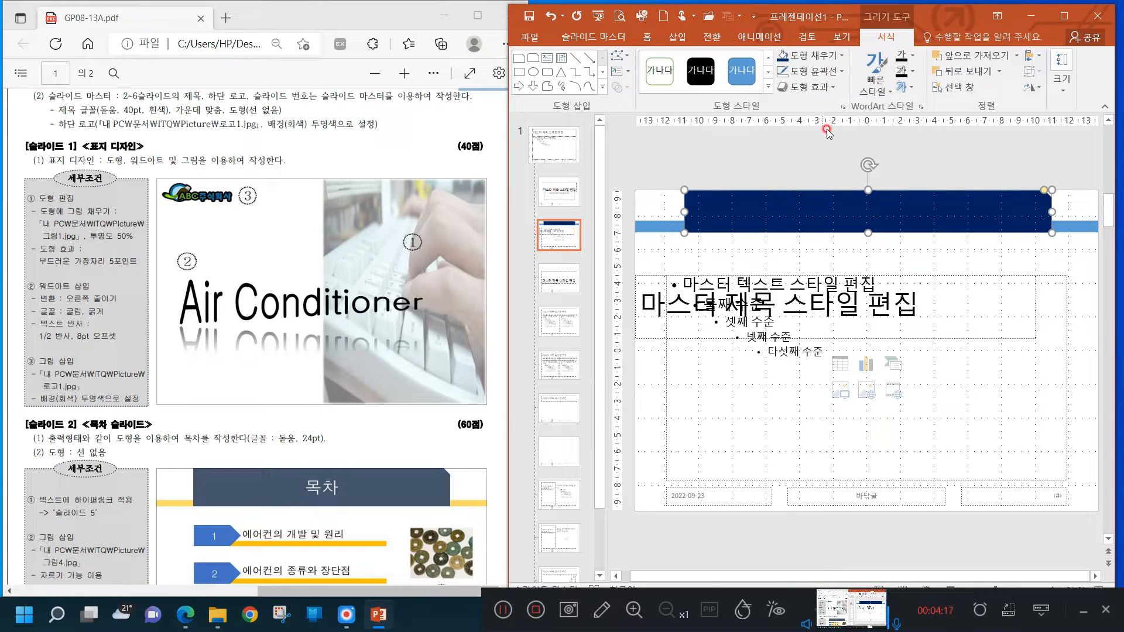
{"action": "left_click", "coordinate": [841, 72]}
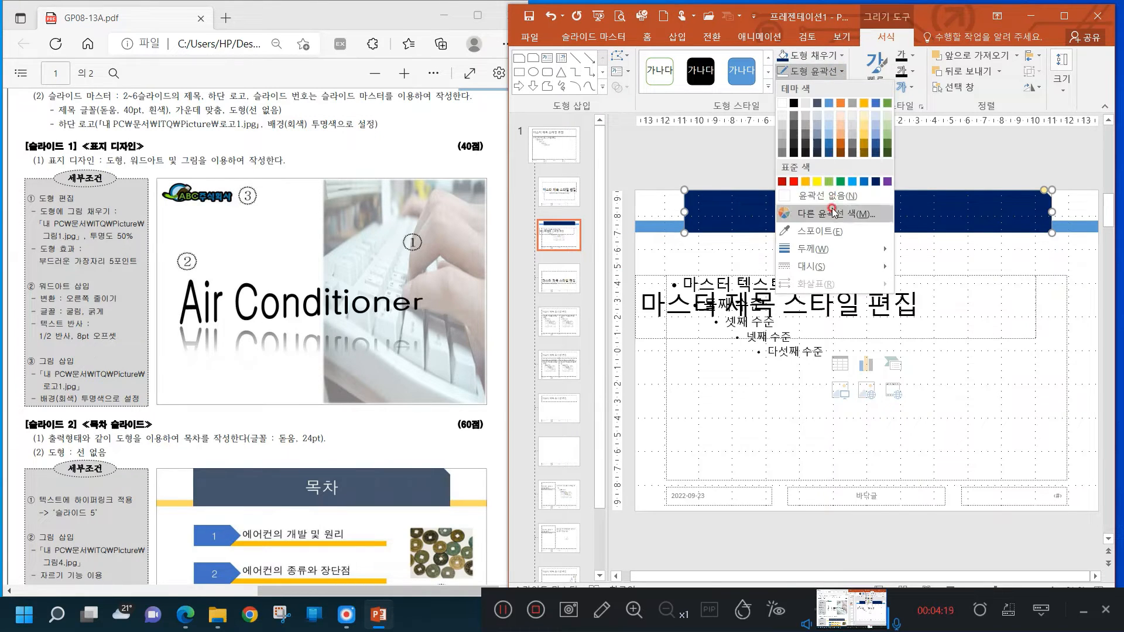
{"action": "left_click", "coordinate": [832, 196]}
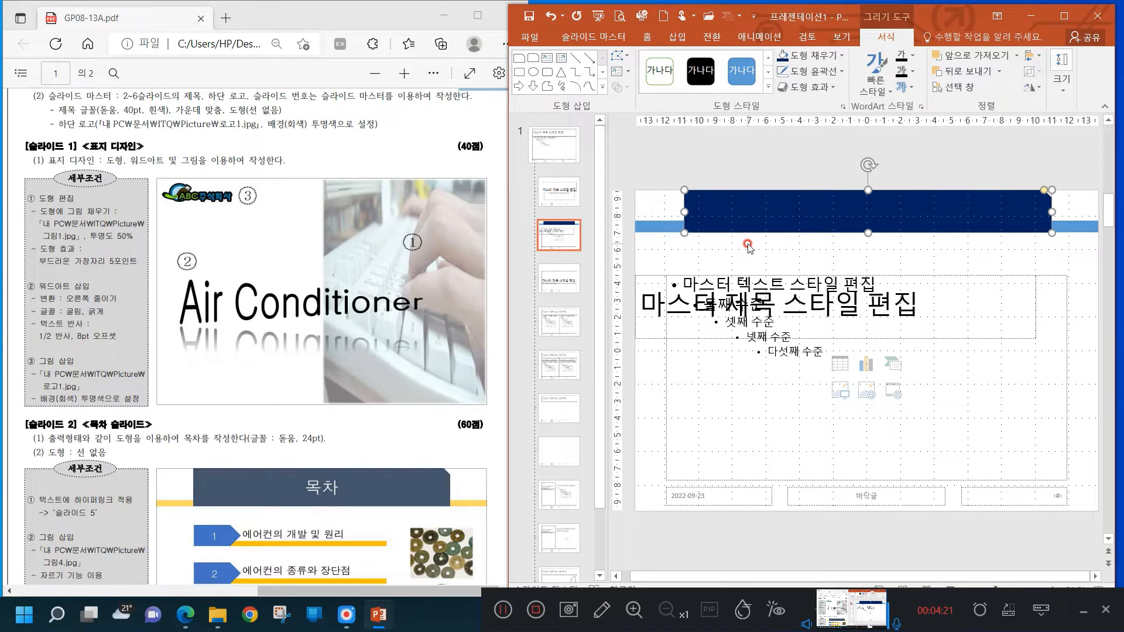
- Move the master title placeholder onto the dark blue rectangle and bring it to the front
{"action": "left_click", "coordinate": [649, 340]}
{"action": "left_click_drag", "start_coordinate": [649, 338], "coordinate": [686, 255]}
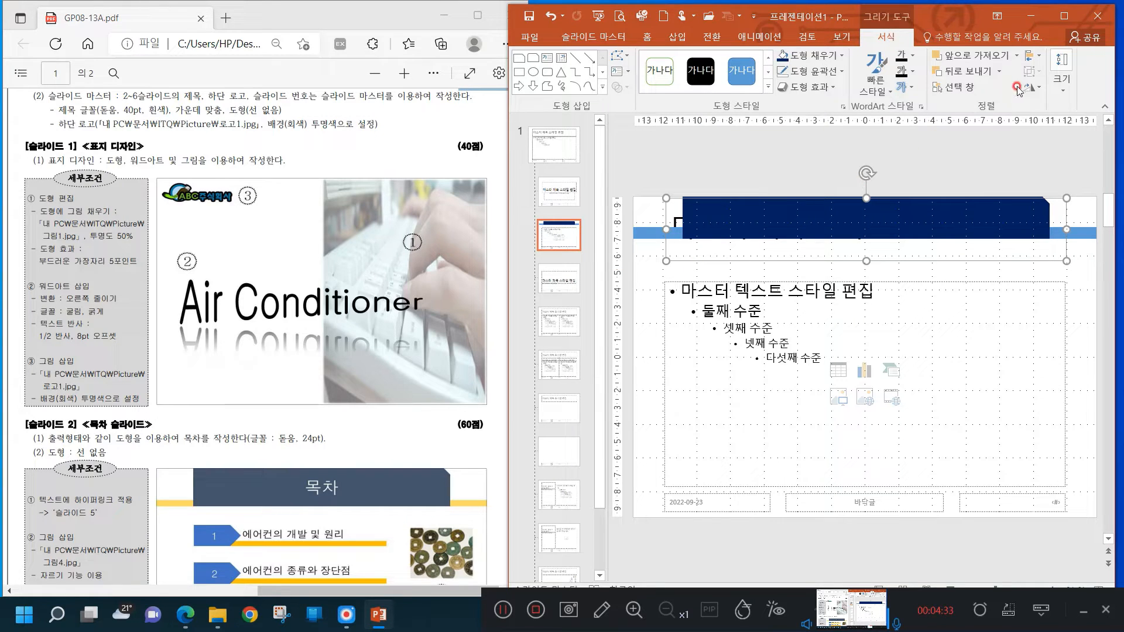
{"action": "left_click", "coordinate": [1017, 55]}
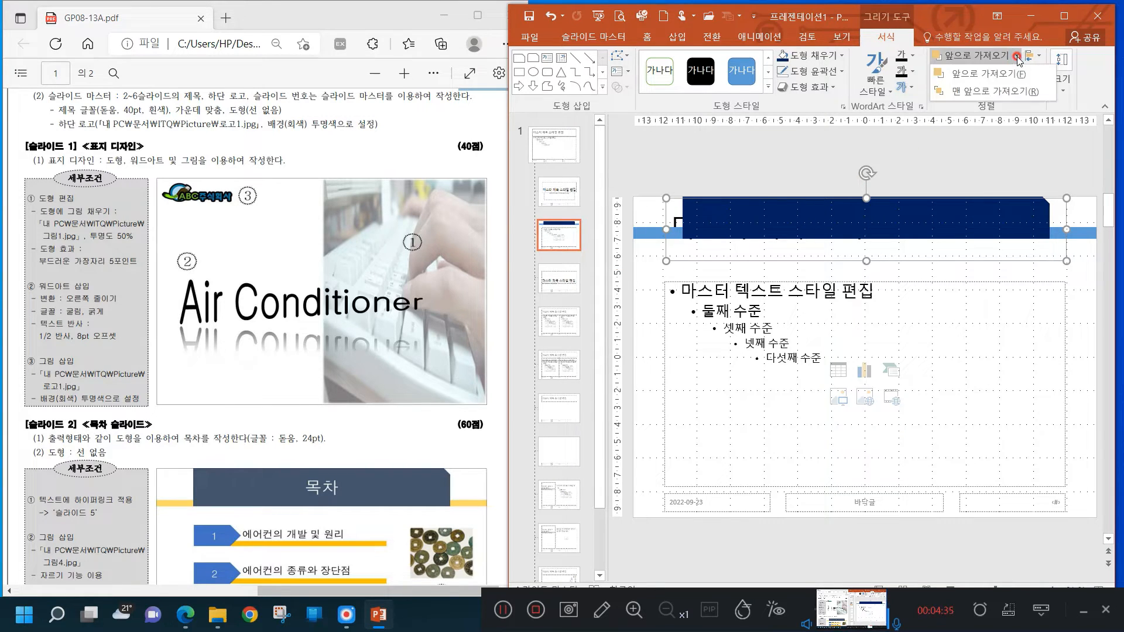
{"action": "left_click", "coordinate": [986, 92]}
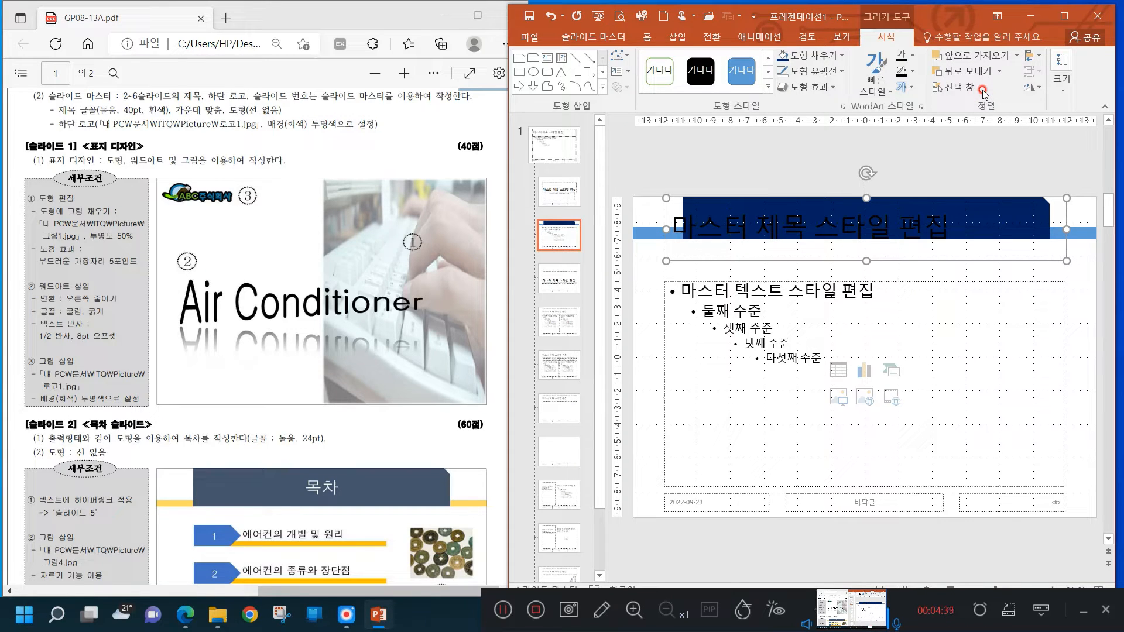
{"action": "left_click", "coordinate": [127, 116]}
{"action": "left_click", "coordinate": [42, 96]}
{"action": "left_click_drag", "start_coordinate": [42, 96], "coordinate": [297, 128]}
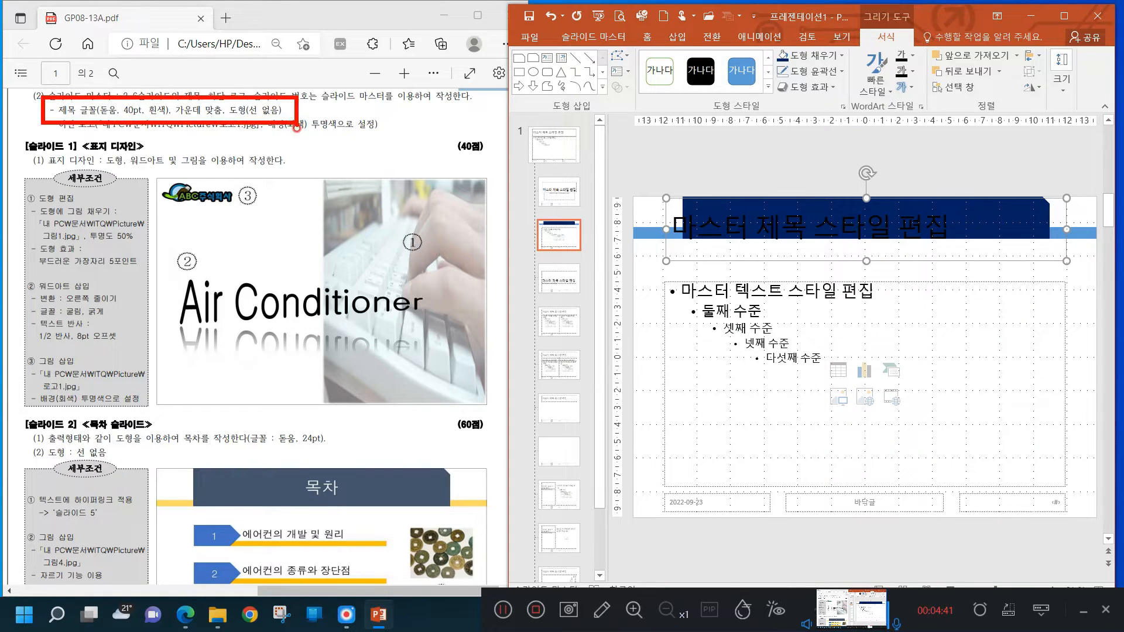
{"action": "left_click", "coordinate": [121, 148]}
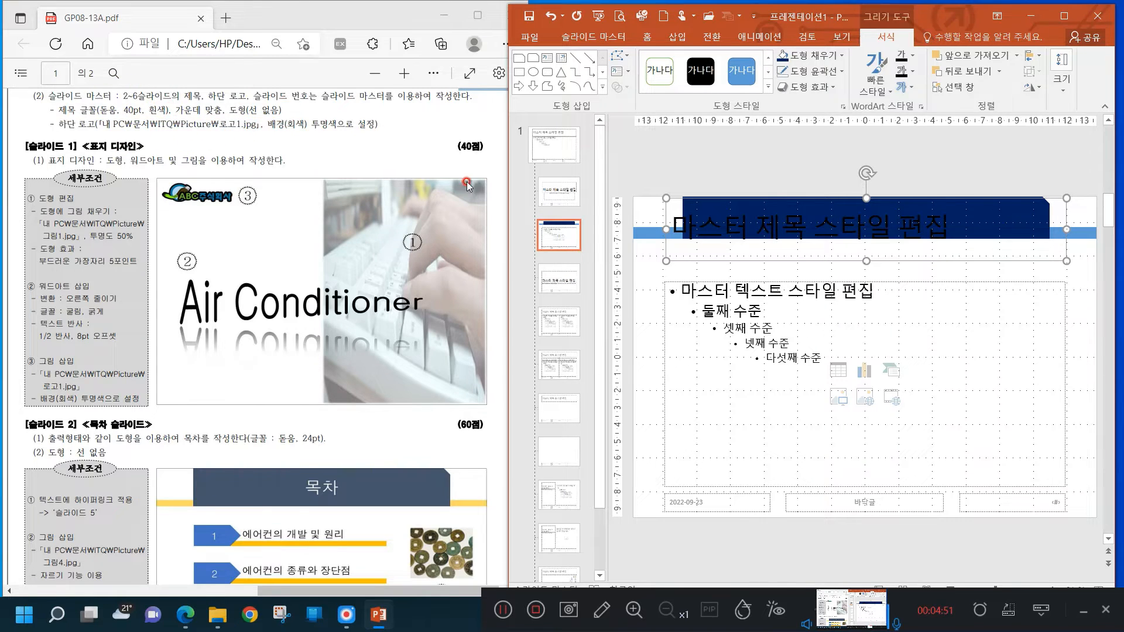
- Set the master title's font to 돋움 at 40 pt
{"action": "left_click", "coordinate": [646, 37]}
{"action": "left_click", "coordinate": [681, 62]}
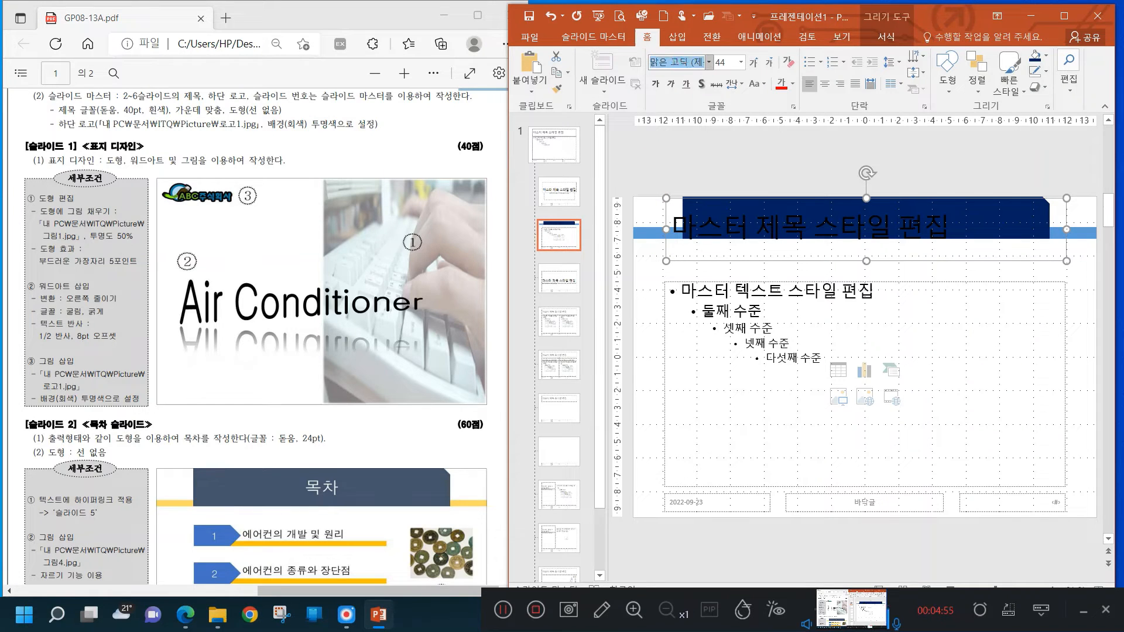
{"action": "type", "text": "ehedna"}
{"action": "key", "text": "Return"}
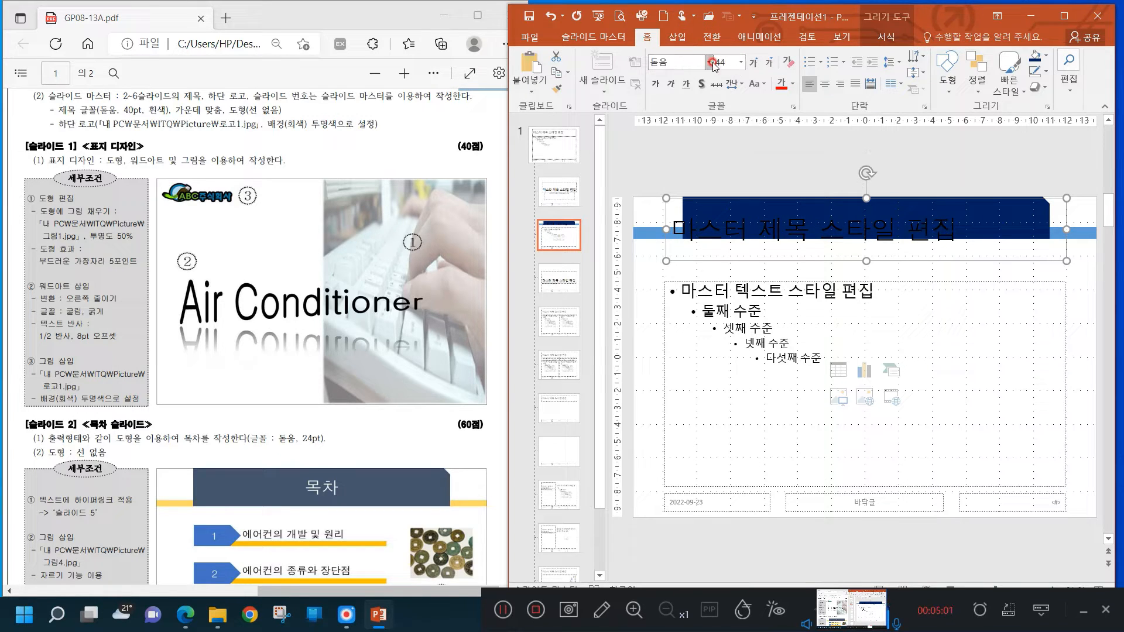
{"action": "left_click", "coordinate": [730, 64]}
{"action": "key", "text": "Return"}
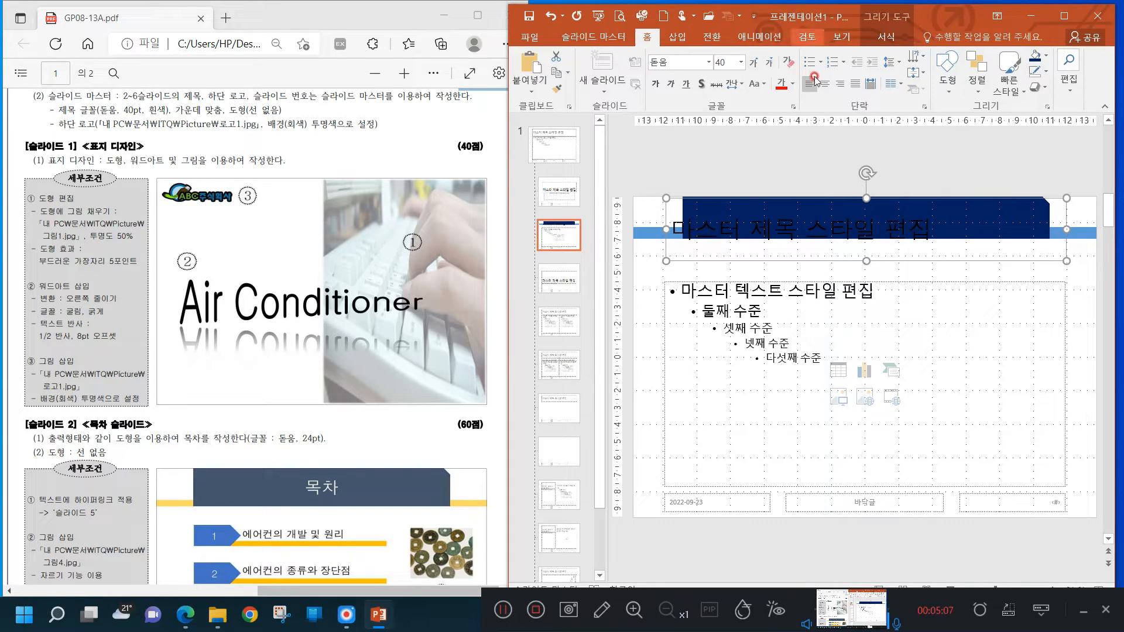
- Colour the master title text white and centre it horizontally
{"action": "left_click", "coordinate": [793, 84]}
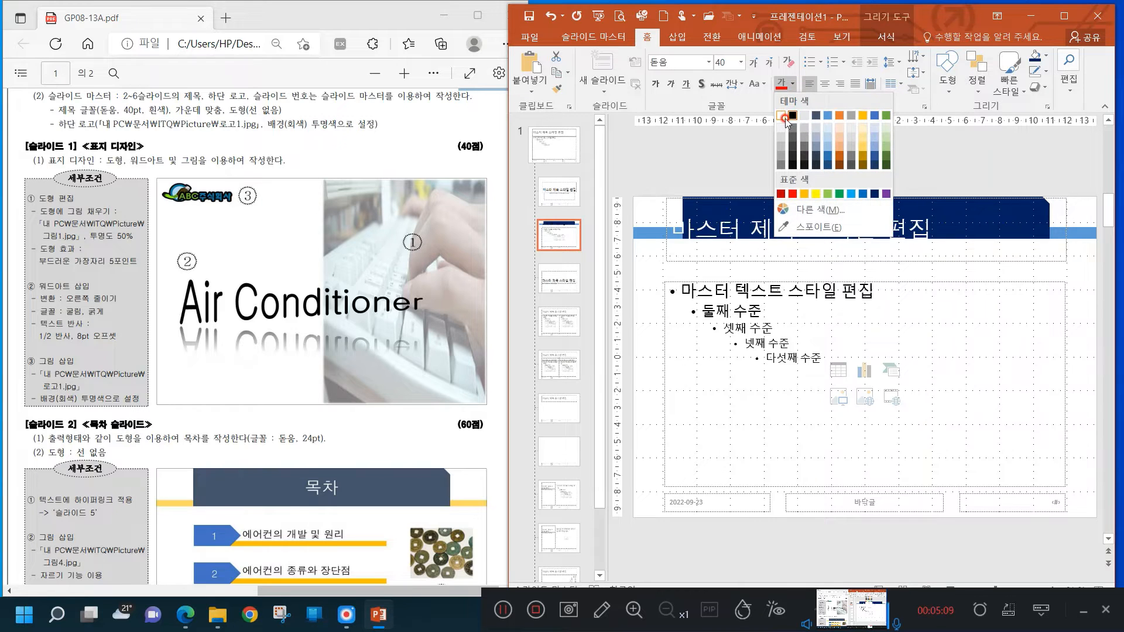
{"action": "left_click", "coordinate": [782, 116]}
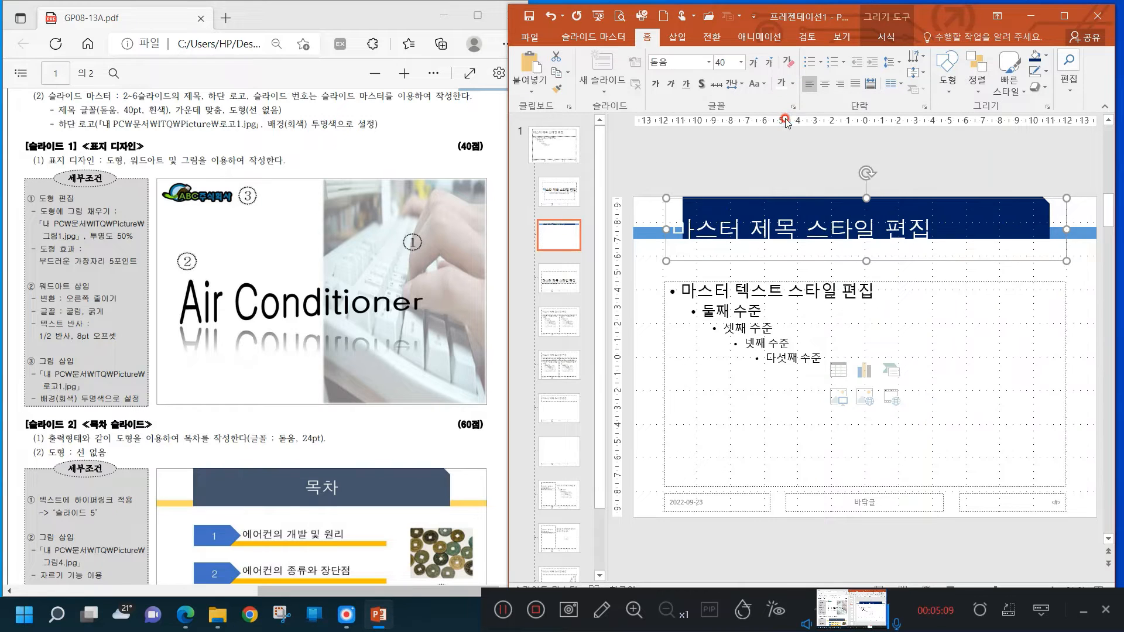
{"action": "left_click", "coordinate": [827, 85]}
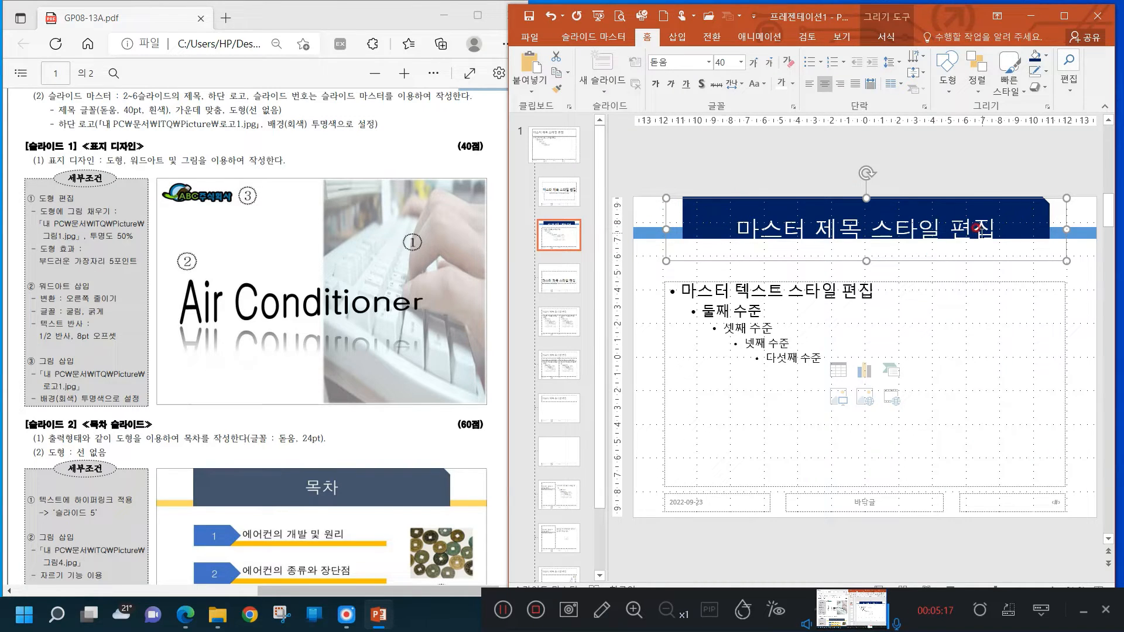
- Reduce the title placeholder's height so its lower edge meets the bottom of the dark blue rectangle
{"action": "left_click_drag", "start_coordinate": [867, 260], "coordinate": [866, 239]}
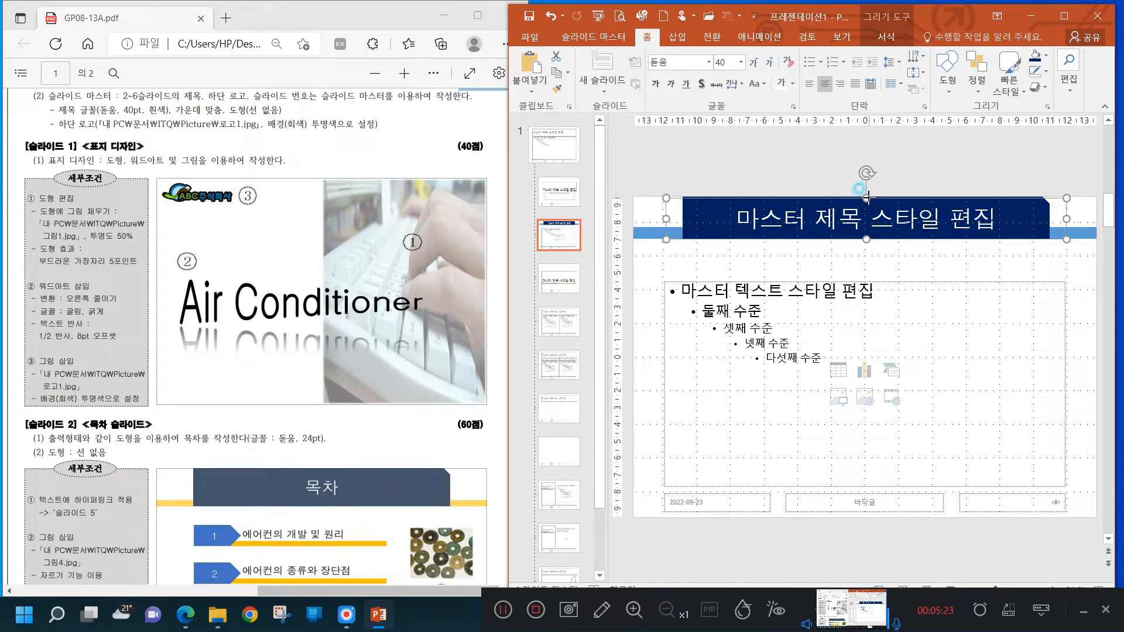
{"action": "left_click", "coordinate": [874, 221]}
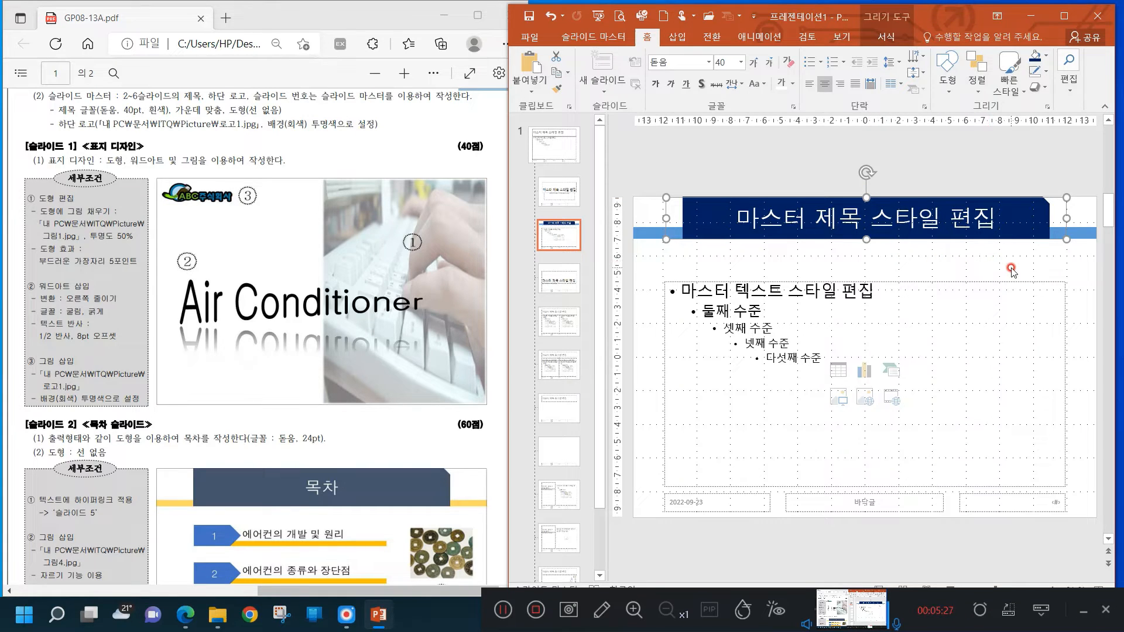
{"action": "left_click", "coordinate": [1074, 231]}
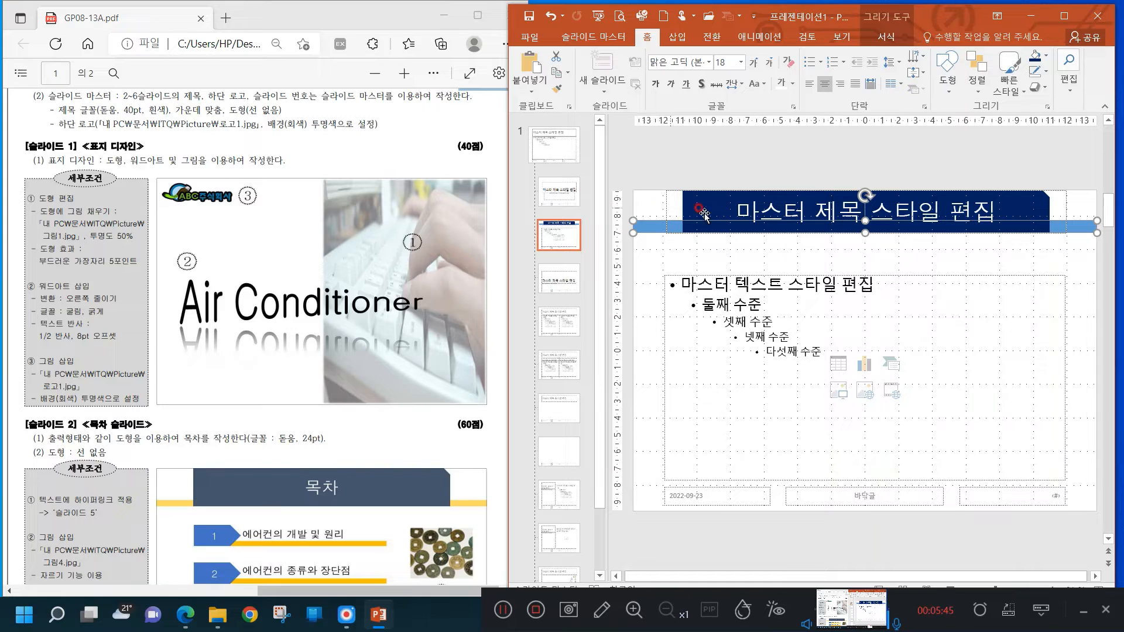
{"action": "scroll", "coordinate": [691, 225], "scroll_direction": "up", "scroll_amount": 1}
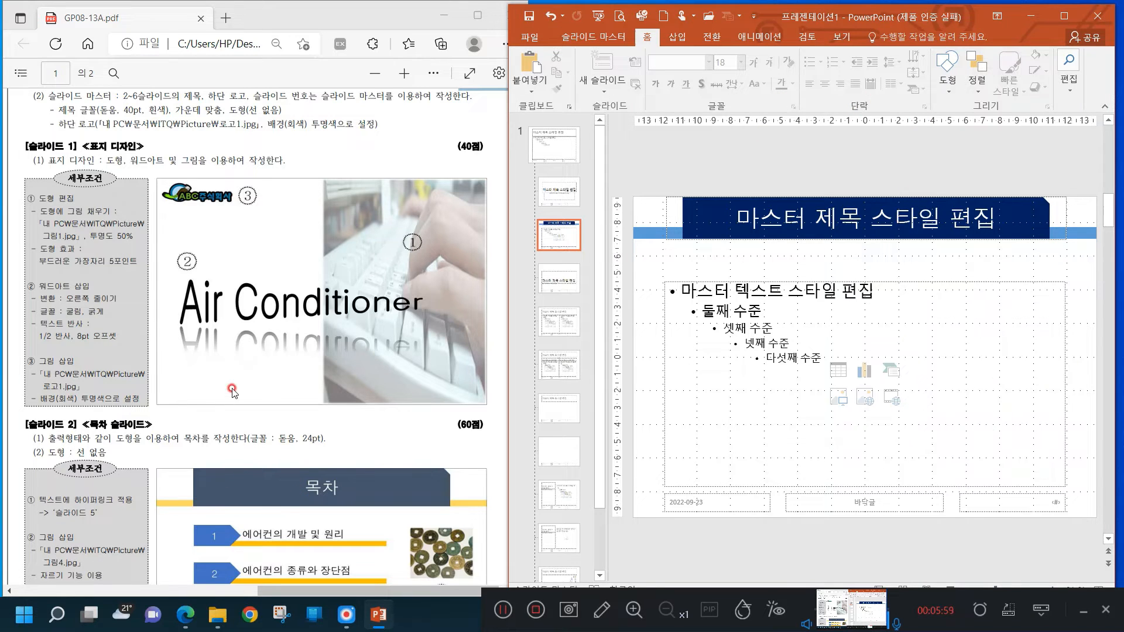
- Start inserting a picture and select 로고1.jpg from the 문서\ITQ\Picture folder
{"action": "scroll", "coordinate": [250, 370], "scroll_direction": "down", "scroll_amount": 5}
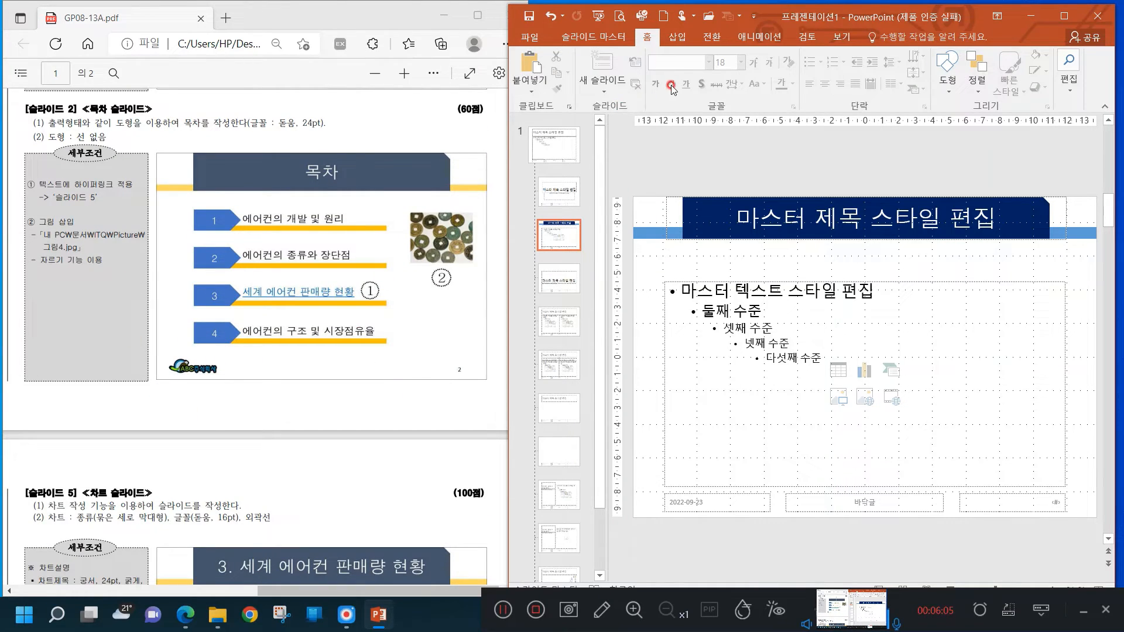
{"action": "left_click", "coordinate": [677, 40]}
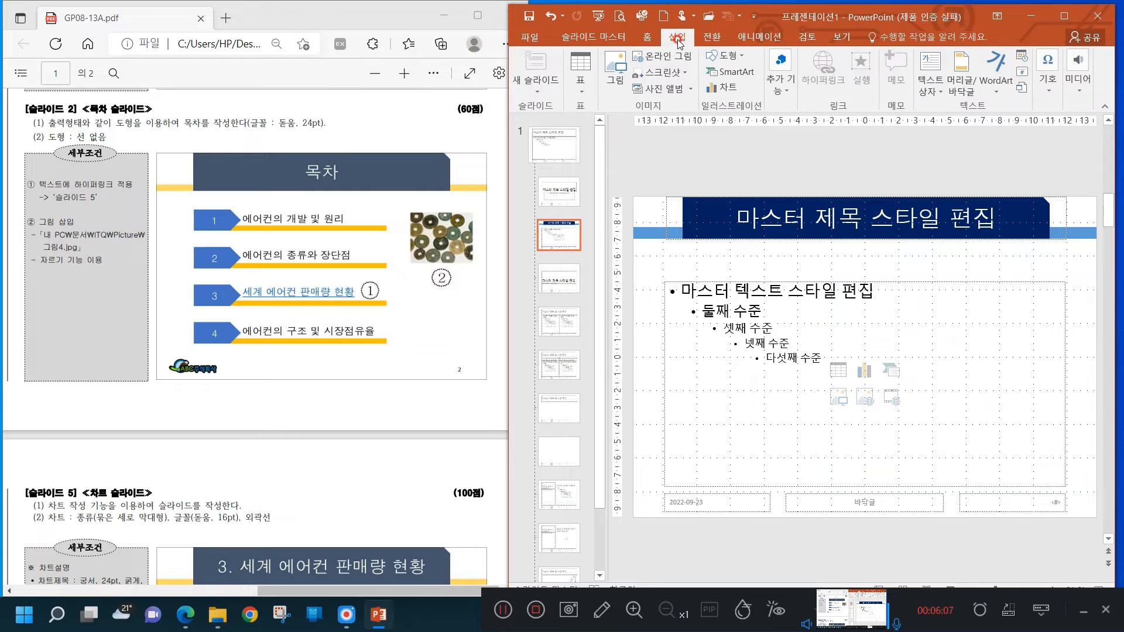
{"action": "left_click", "coordinate": [618, 77]}
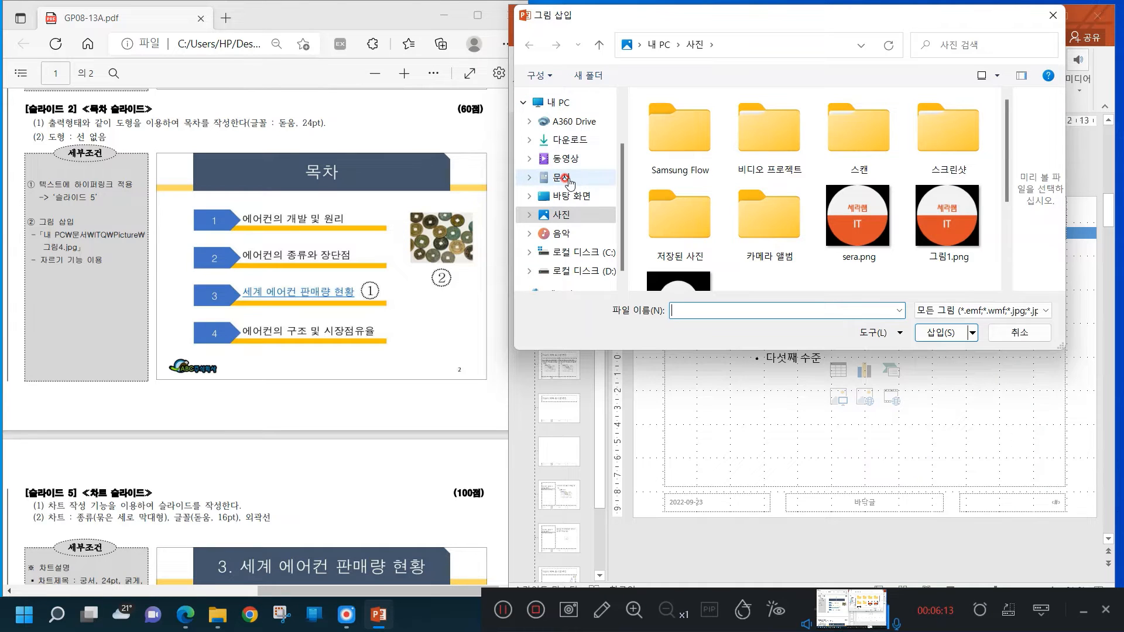
{"action": "left_click", "coordinate": [566, 178]}
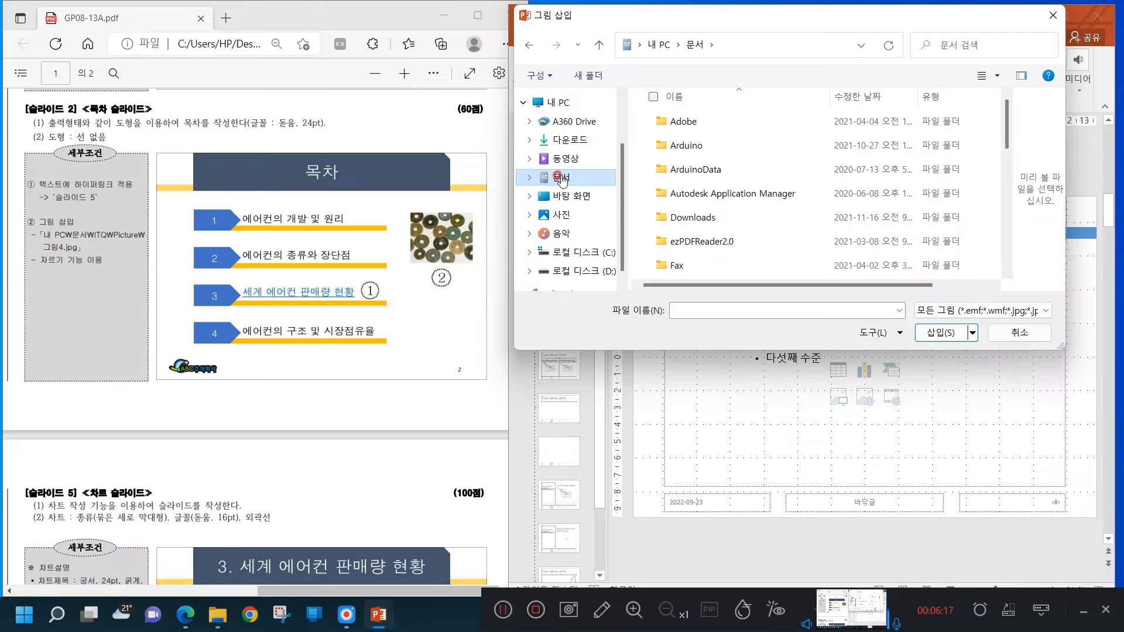
{"action": "scroll", "coordinate": [673, 234], "scroll_direction": "down", "scroll_amount": 1}
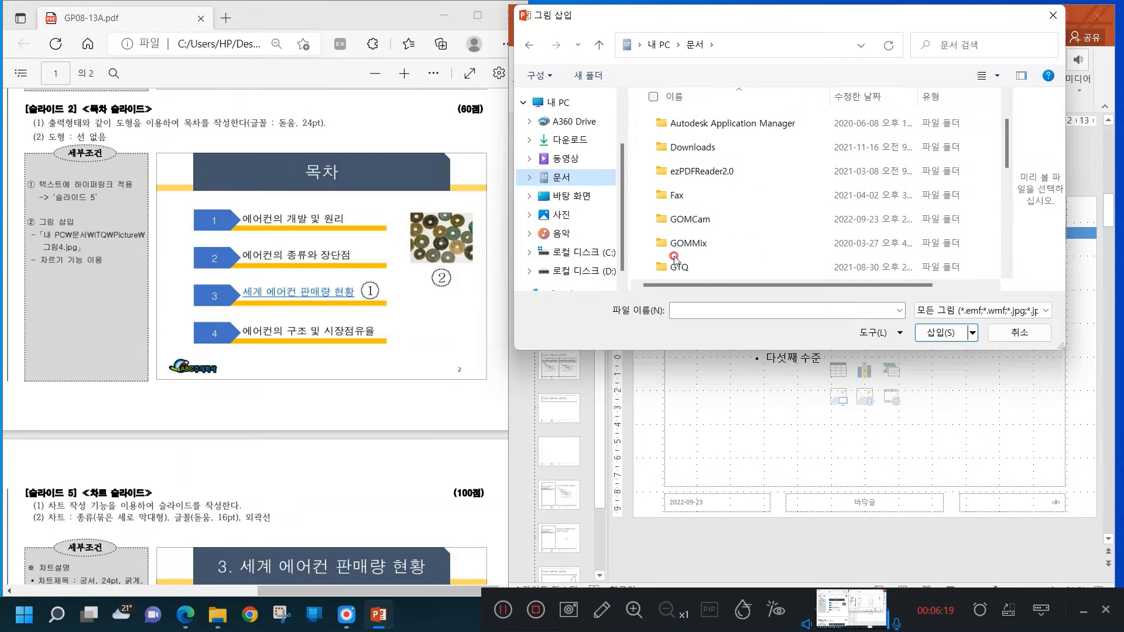
{"action": "scroll", "coordinate": [674, 257], "scroll_direction": "down", "scroll_amount": 1}
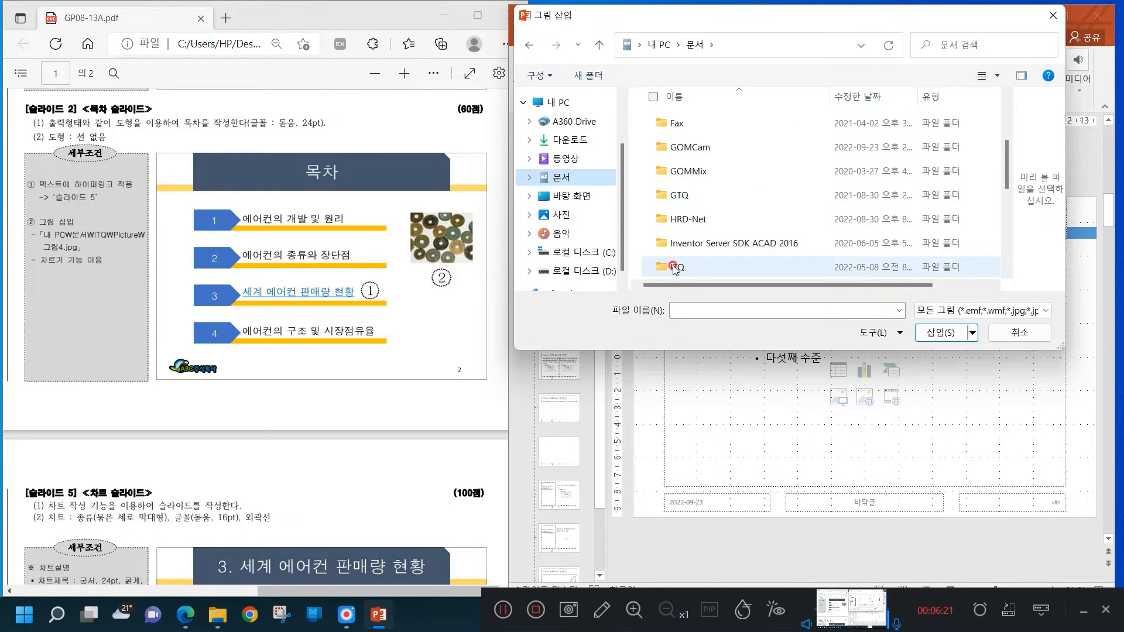
{"action": "double_click", "coordinate": [675, 269]}
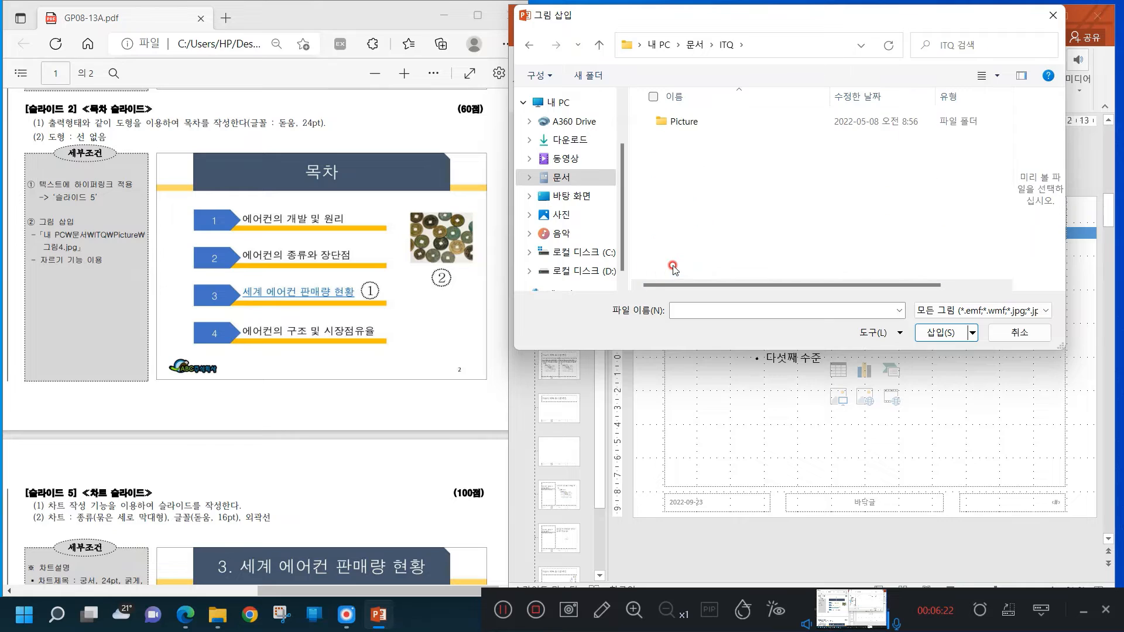
{"action": "left_click", "coordinate": [685, 130]}
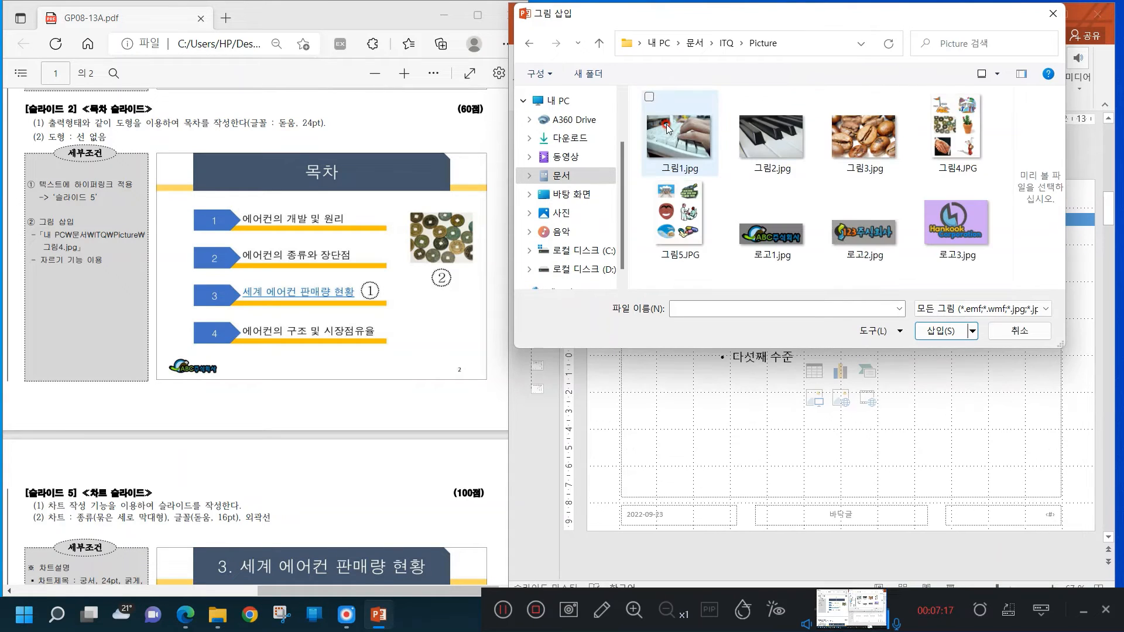
{"action": "left_click", "coordinate": [755, 237]}
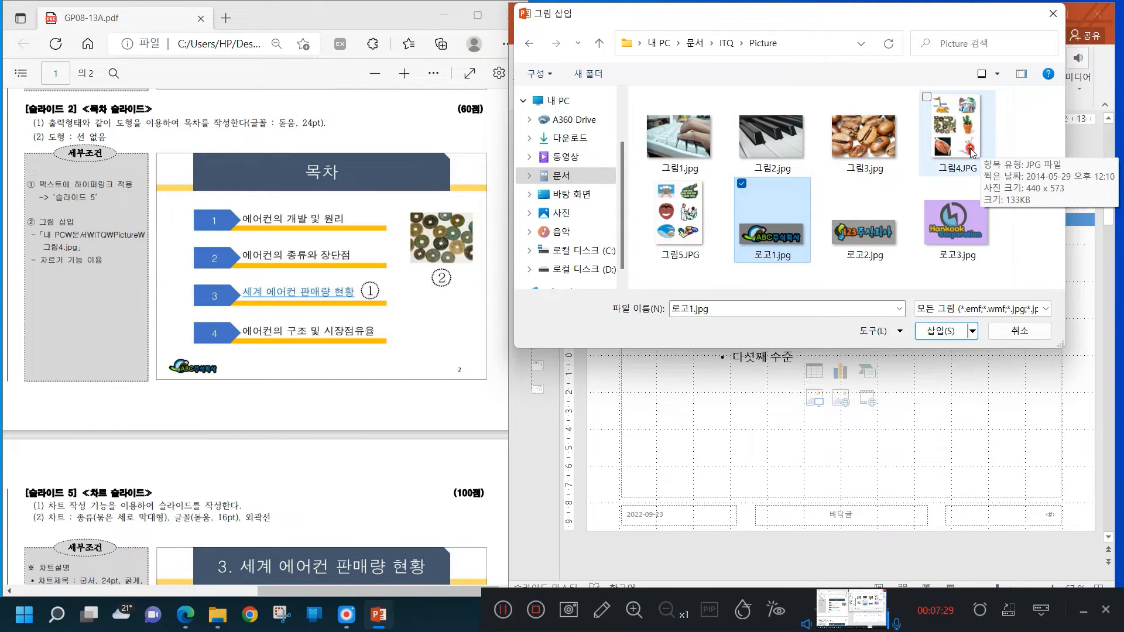
- Switch the picture file list to the details view and back to large icons
{"action": "left_click", "coordinate": [1000, 75]}
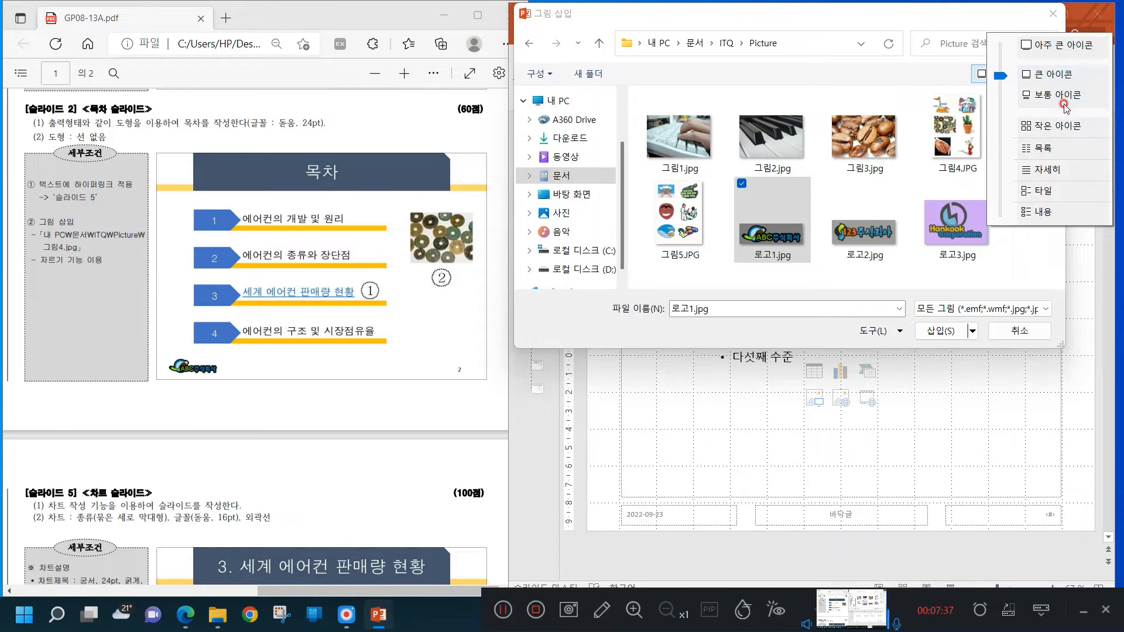
{"action": "left_click", "coordinate": [1047, 171]}
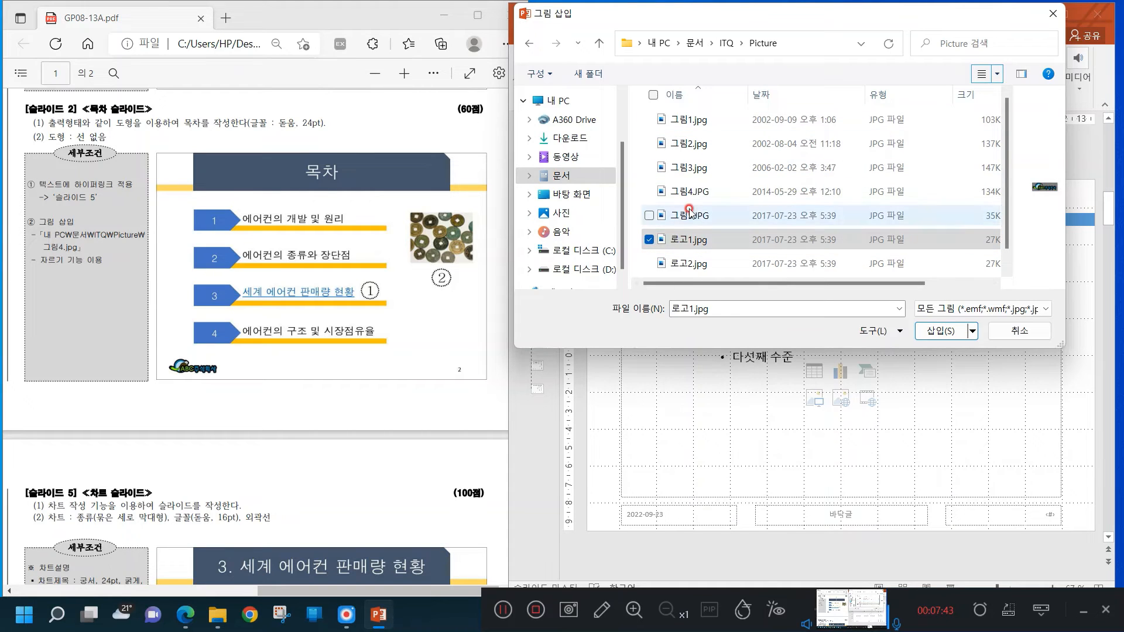
{"action": "left_click", "coordinate": [995, 76]}
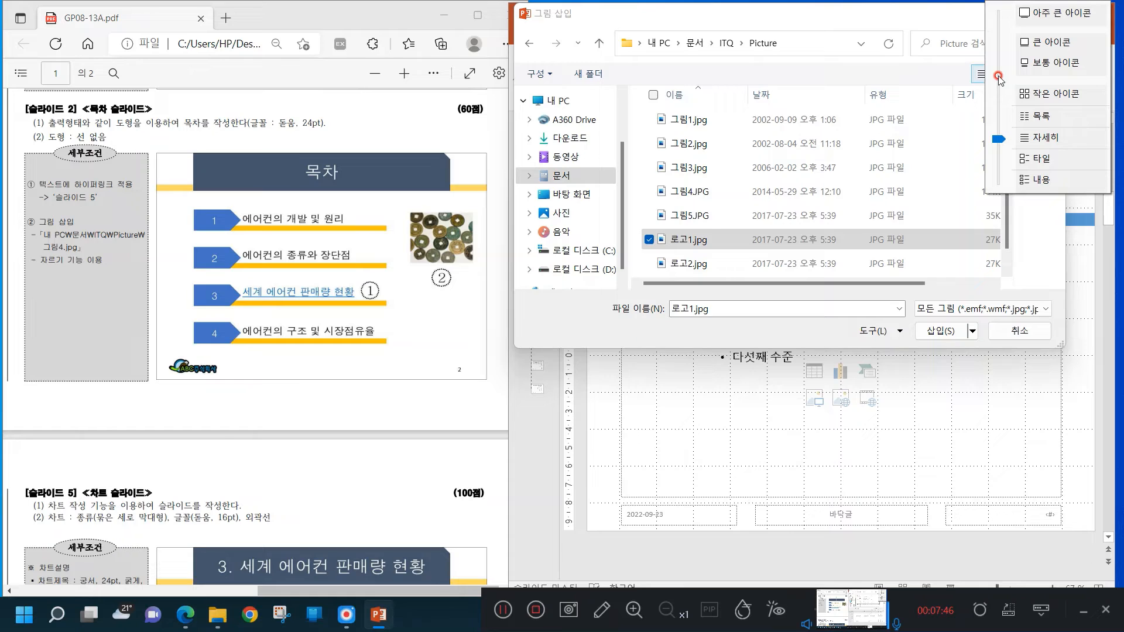
{"action": "left_click", "coordinate": [1040, 42]}
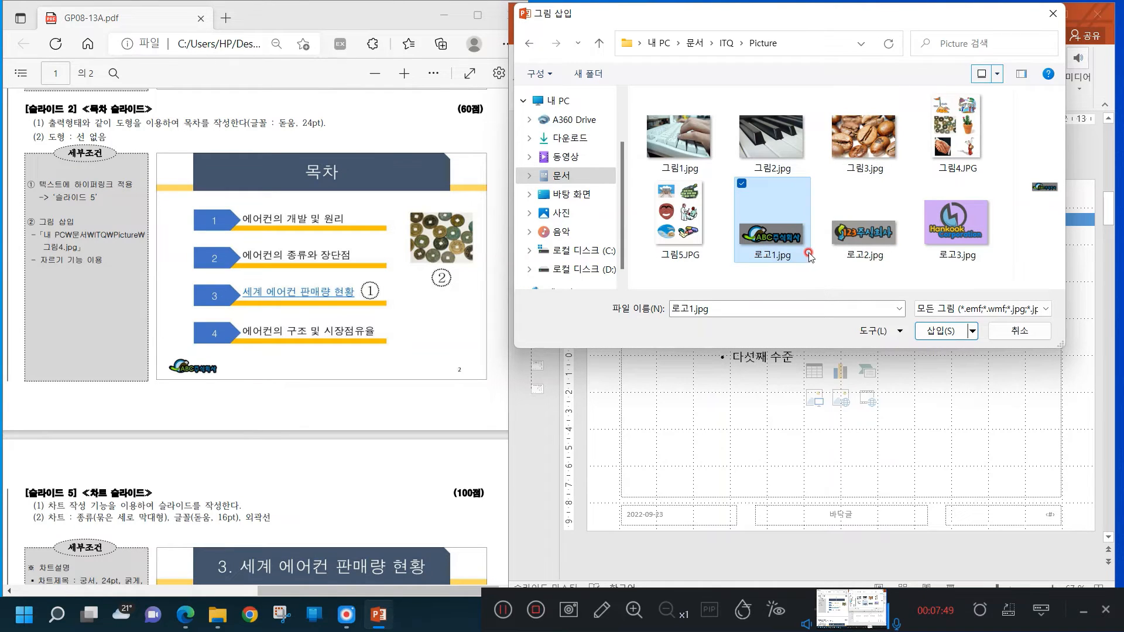
- Insert 로고1.jpg and place it in the slide's lower-left corner, scaled down to about 1.13 × 3.43 cm
{"action": "left_click", "coordinate": [787, 267]}
{"action": "left_click", "coordinate": [936, 329]}
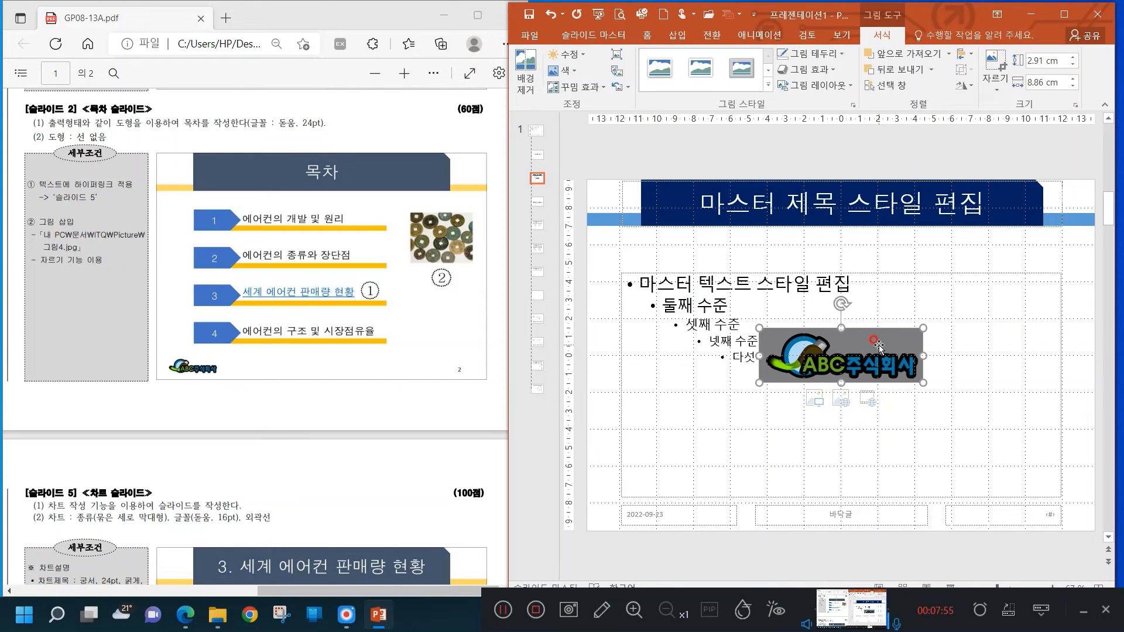
{"action": "left_click_drag", "start_coordinate": [879, 345], "coordinate": [672, 505]}
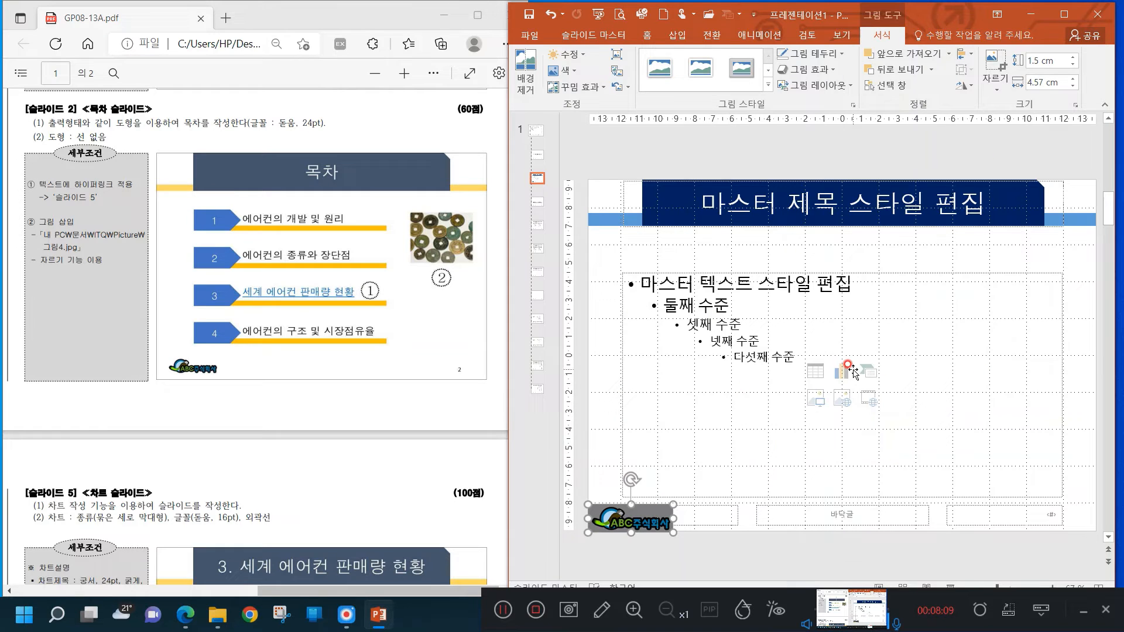
{"action": "left_click_drag", "start_coordinate": [674, 505], "coordinate": [644, 513]}
{"action": "left_click", "coordinate": [637, 322]}
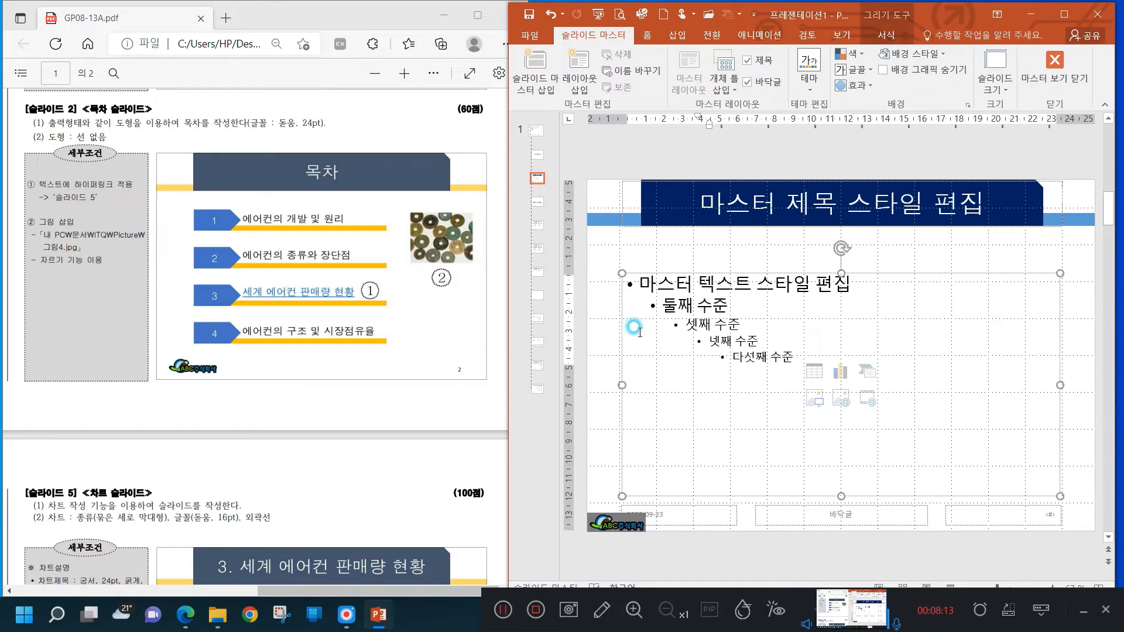
{"action": "left_click", "coordinate": [606, 526]}
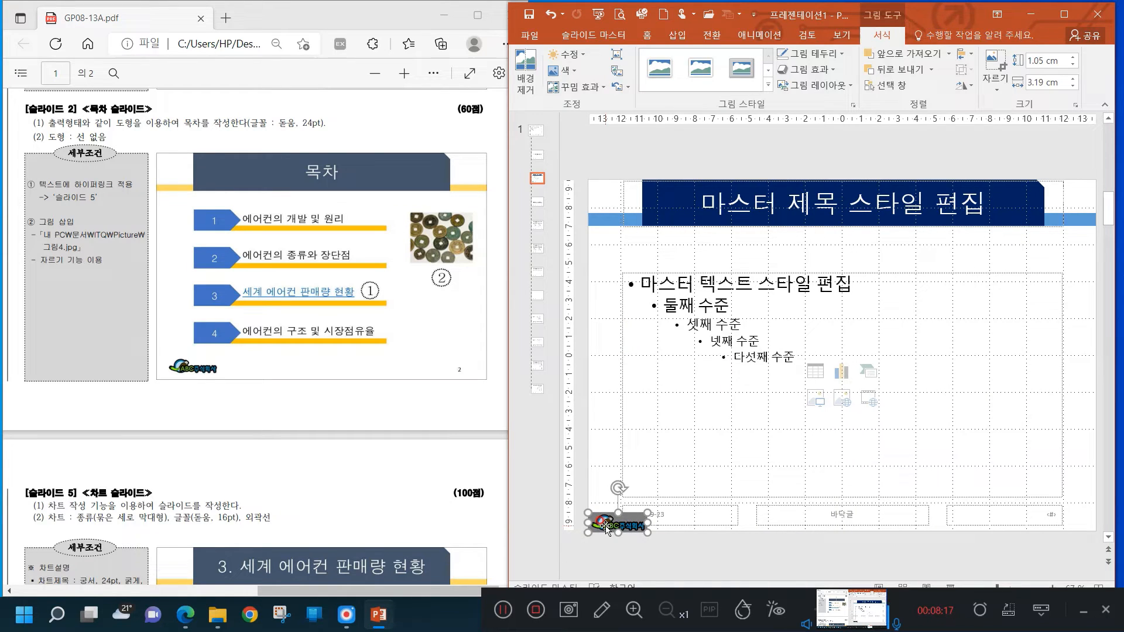
{"action": "mouse_move", "coordinate": [647, 513]}
{"action": "left_mouse_down"}
{"action": "mouse_move", "coordinate": [677, 502]}
{"action": "mouse_move", "coordinate": [652, 511]}
{"action": "left_mouse_up"}
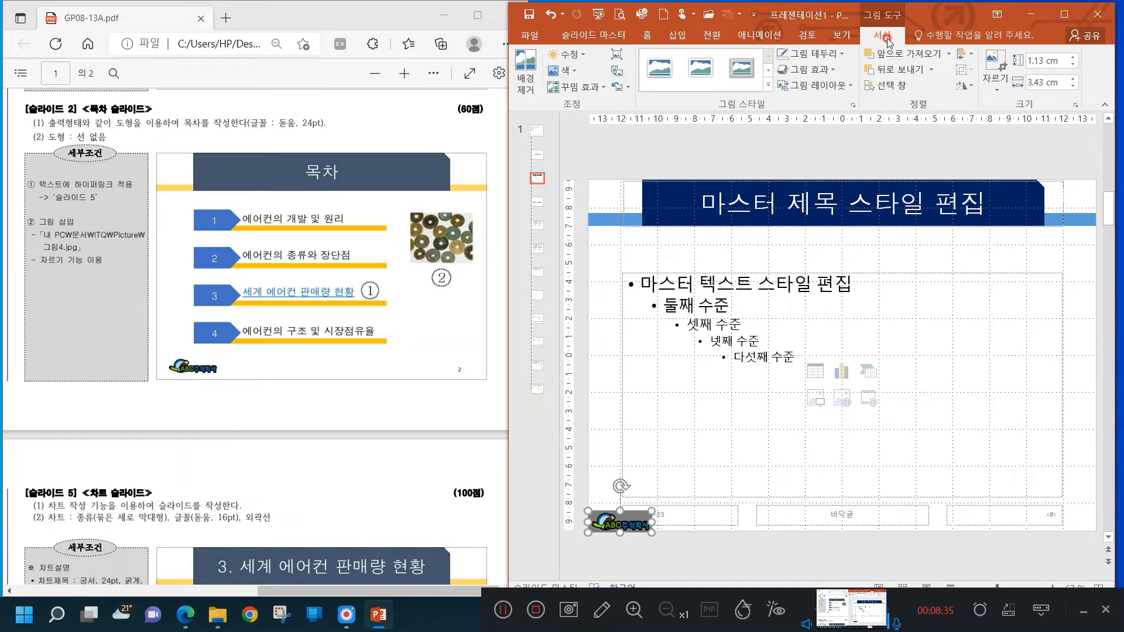
- Make the logo's grey background transparent with the transparent colour option
{"action": "left_click", "coordinate": [575, 71]}
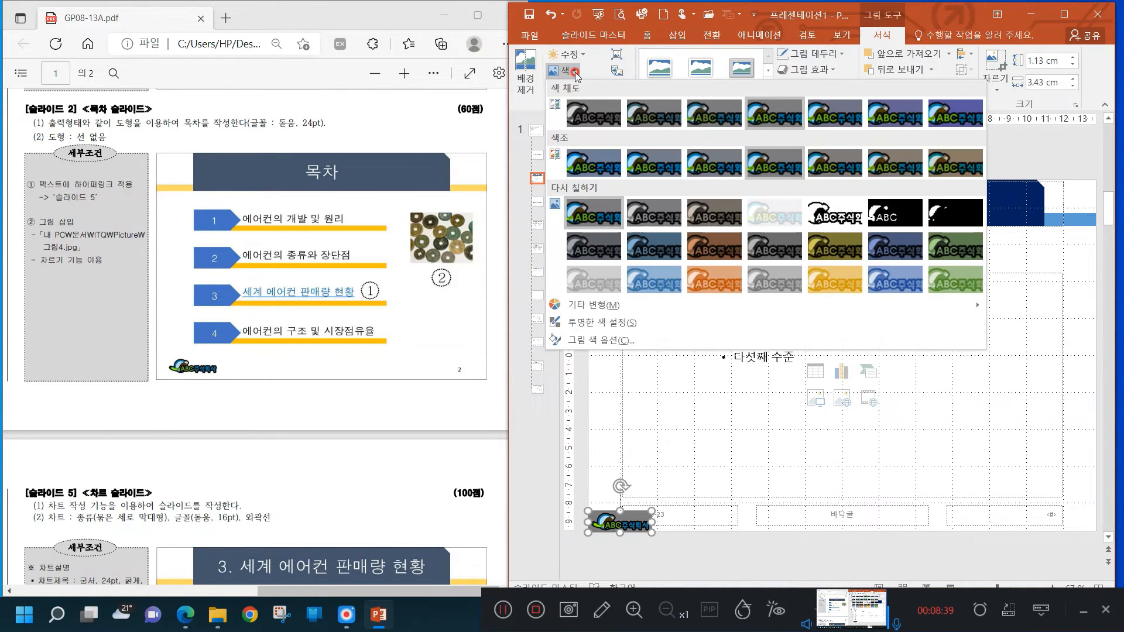
{"action": "left_click", "coordinate": [590, 324]}
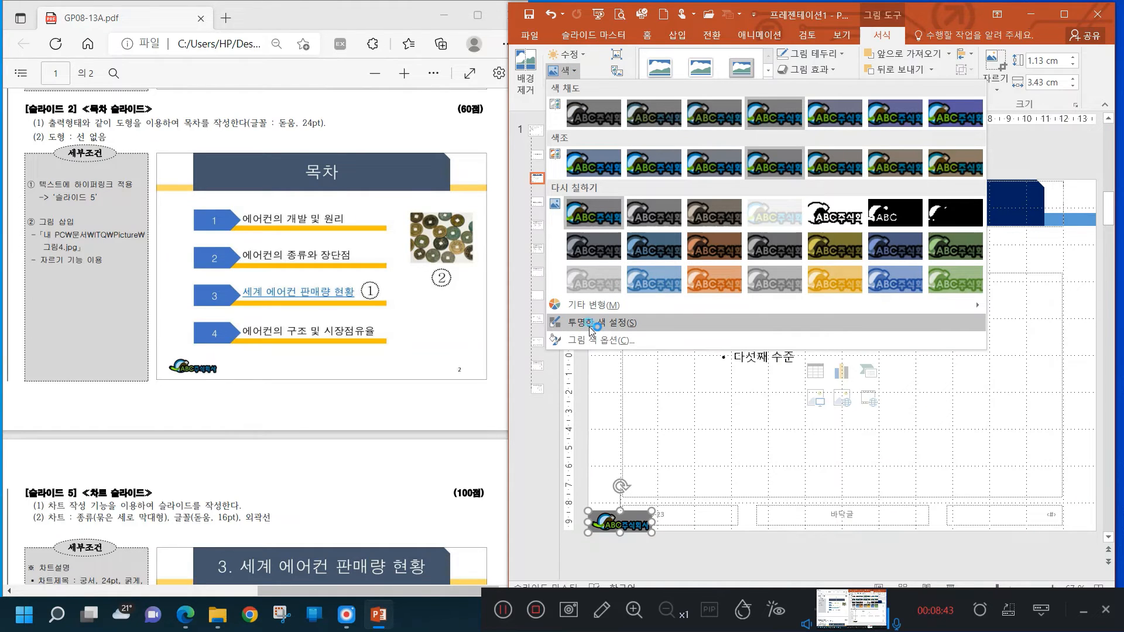
{"action": "left_click", "coordinate": [591, 326]}
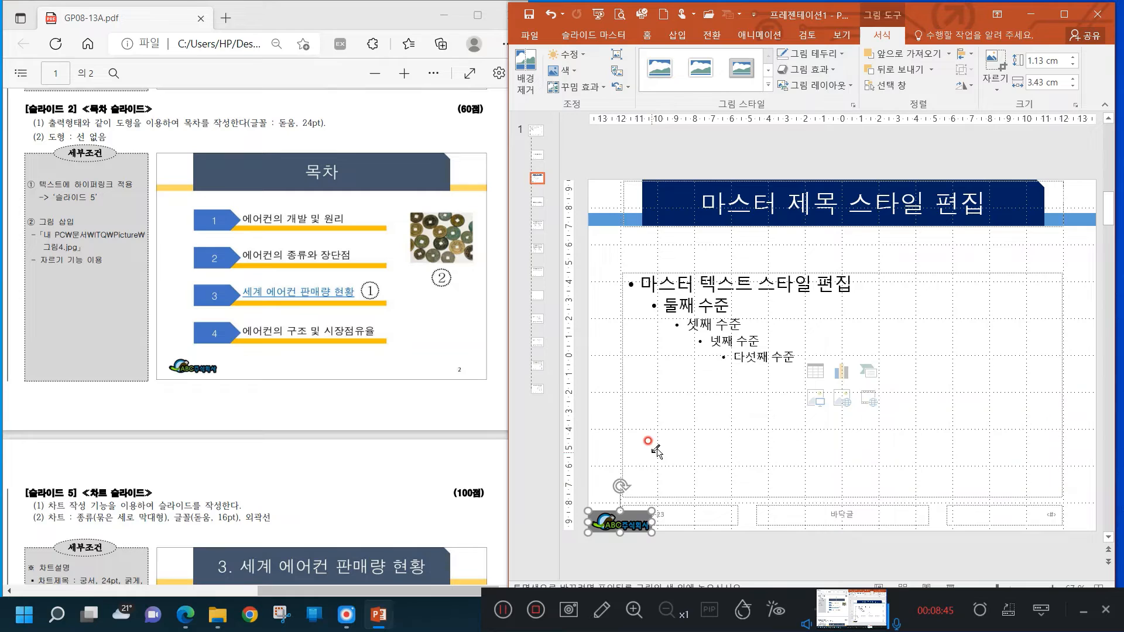
{"action": "left_click", "coordinate": [642, 517]}
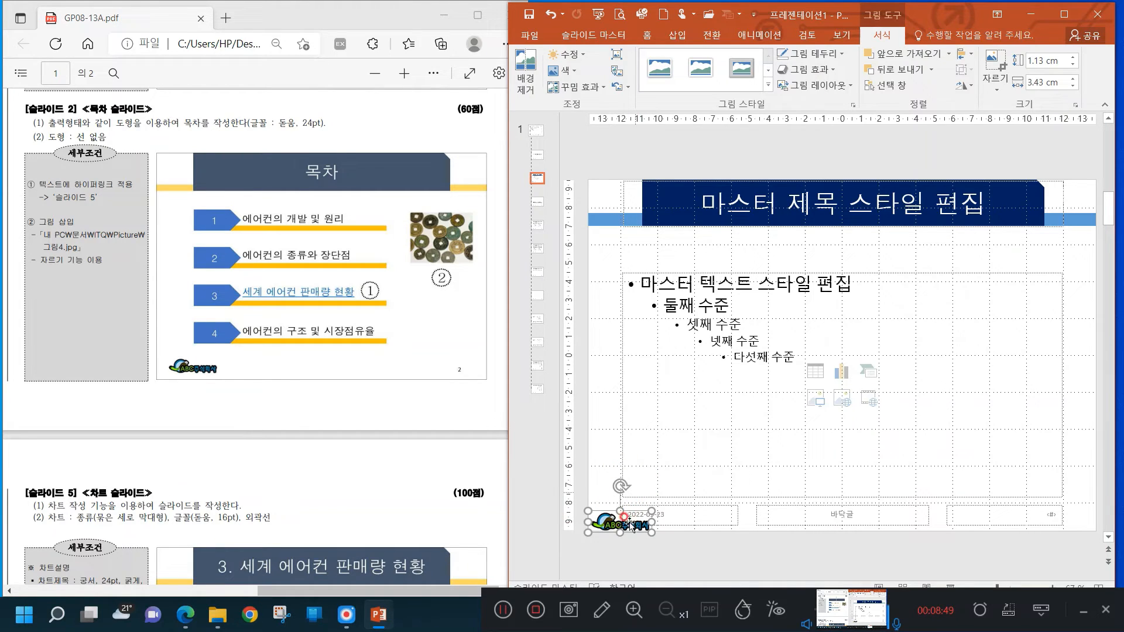
{"action": "left_click", "coordinate": [613, 443]}
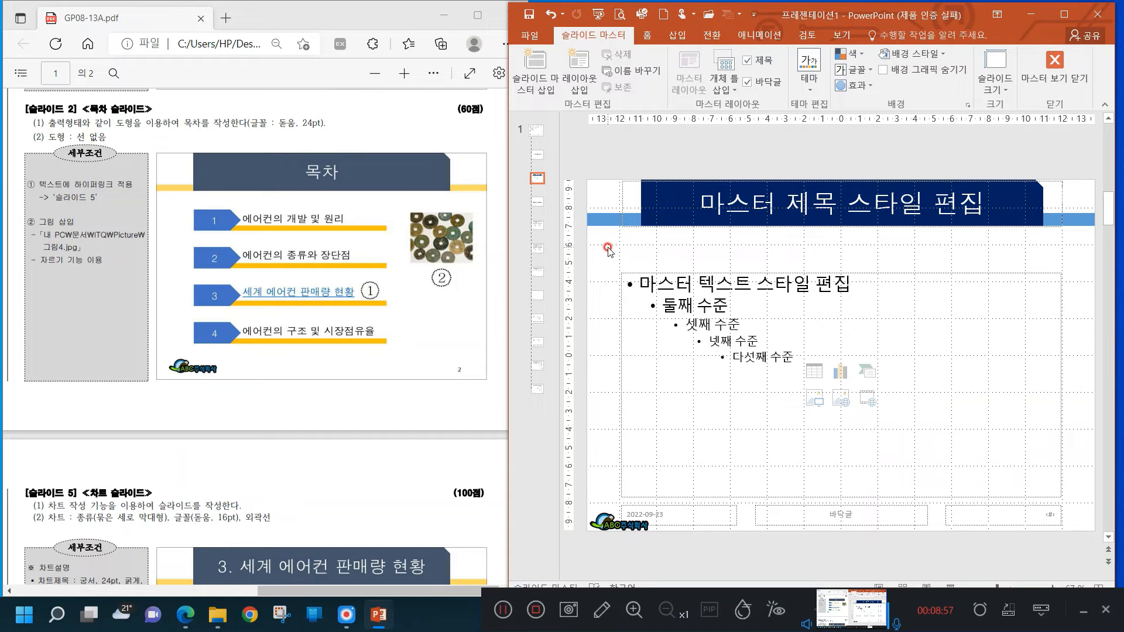
{"action": "key", "text": "ctrl+z"}
{"action": "key", "text": "ctrl+z"}
{"action": "key", "text": "ctrl+z"}
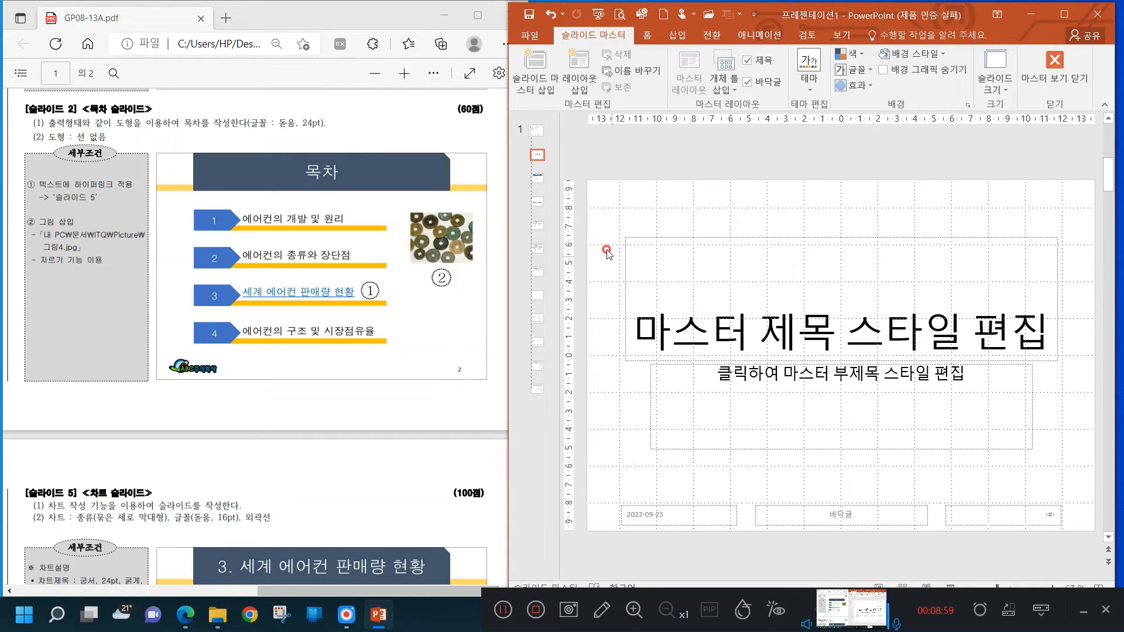
{"action": "left_click", "coordinate": [543, 182]}
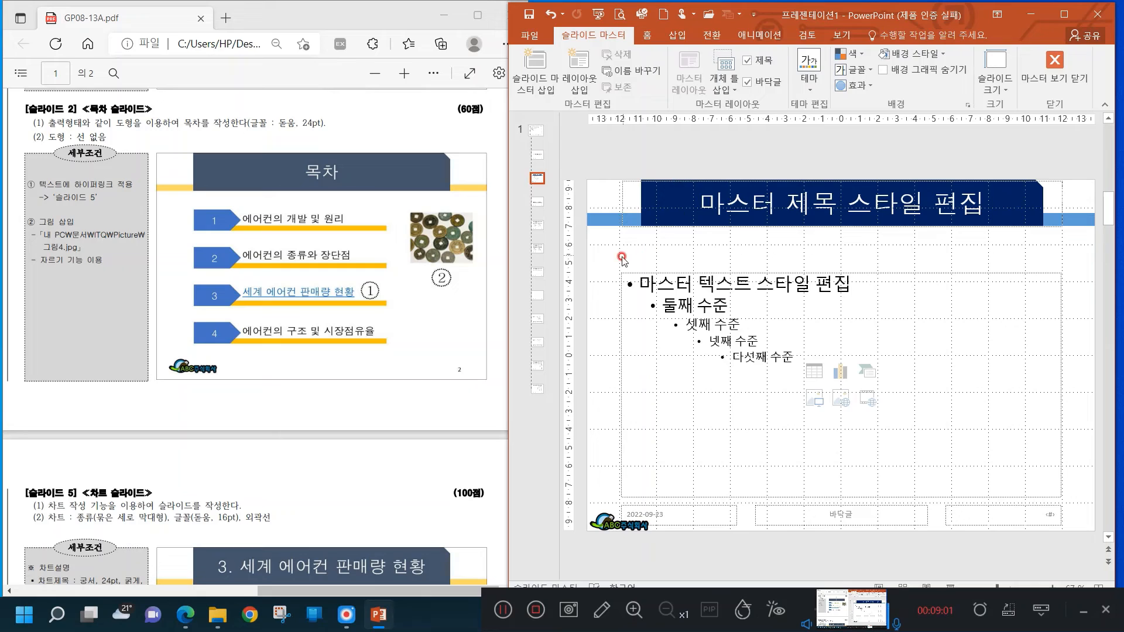
{"action": "left_click", "coordinate": [604, 264]}
- Check the slide master requirements in the exam PDF and enable slide numbers on all slides except the title slide
{"action": "left_click", "coordinate": [395, 126]}
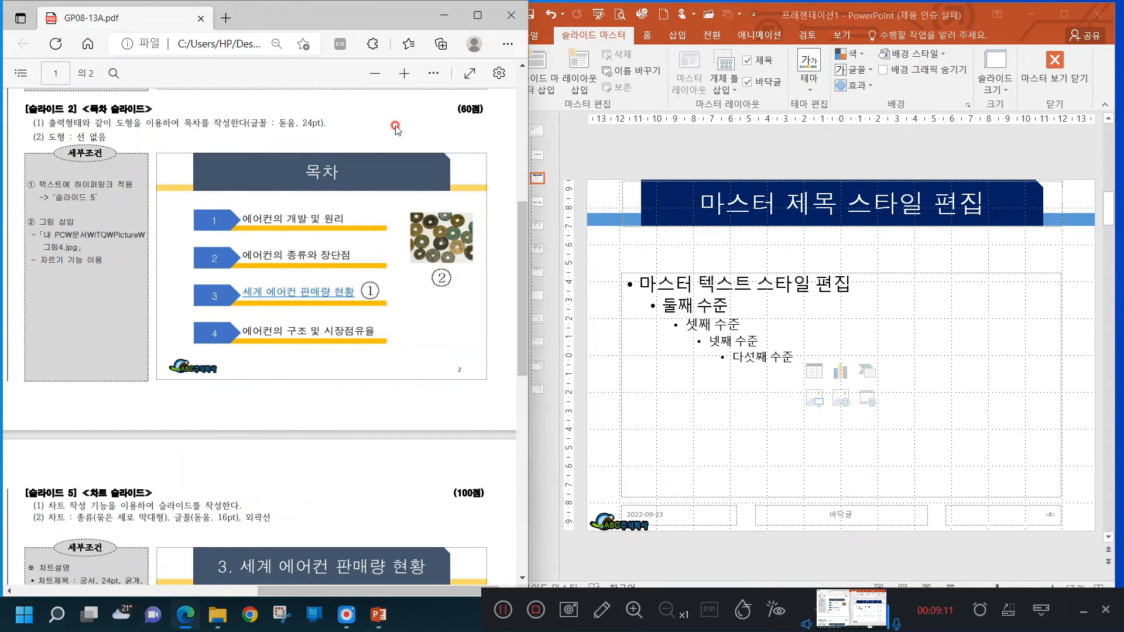
{"action": "scroll", "coordinate": [395, 128], "scroll_direction": "up", "scroll_amount": 3}
{"action": "scroll", "coordinate": [395, 126], "scroll_direction": "up", "scroll_amount": 3}
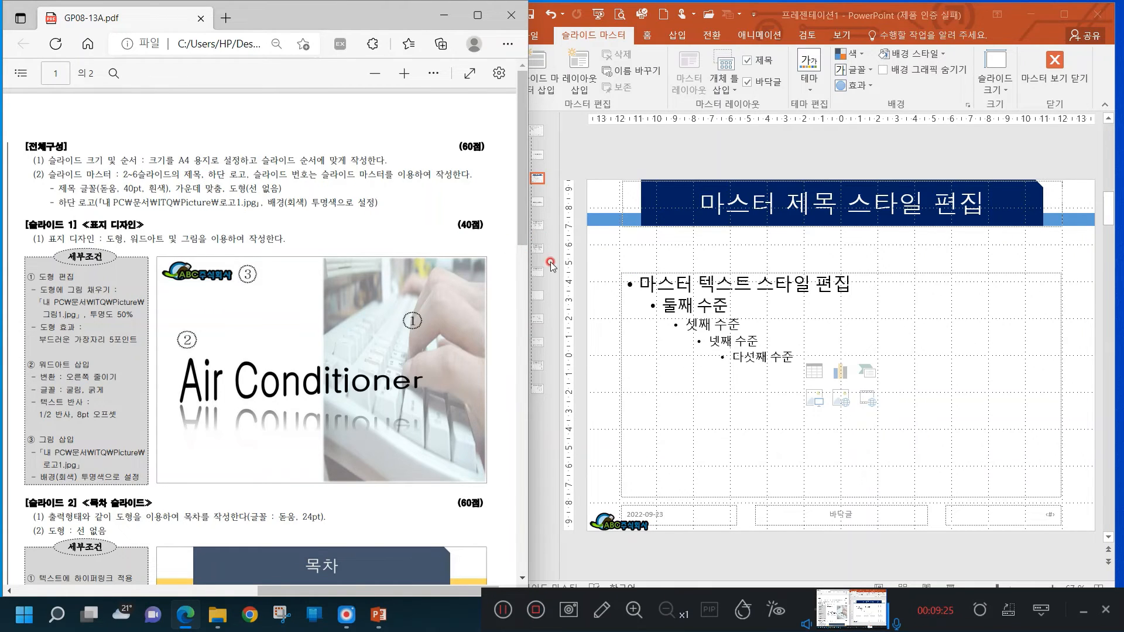
{"action": "left_click", "coordinate": [598, 261]}
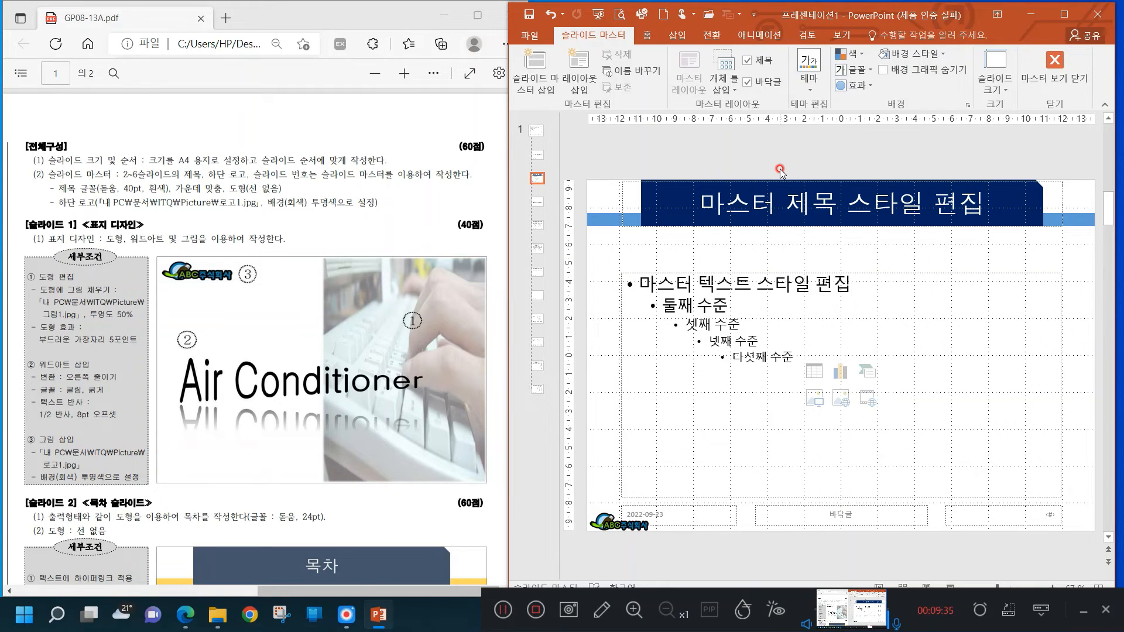
{"action": "left_click", "coordinate": [683, 35]}
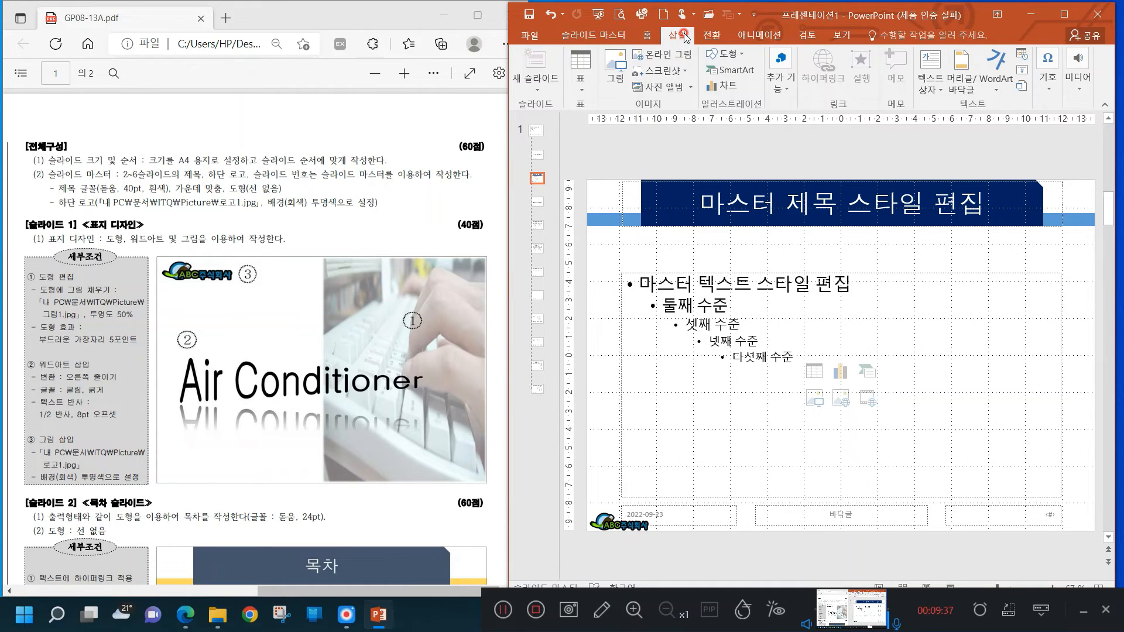
{"action": "left_click", "coordinate": [1022, 68]}
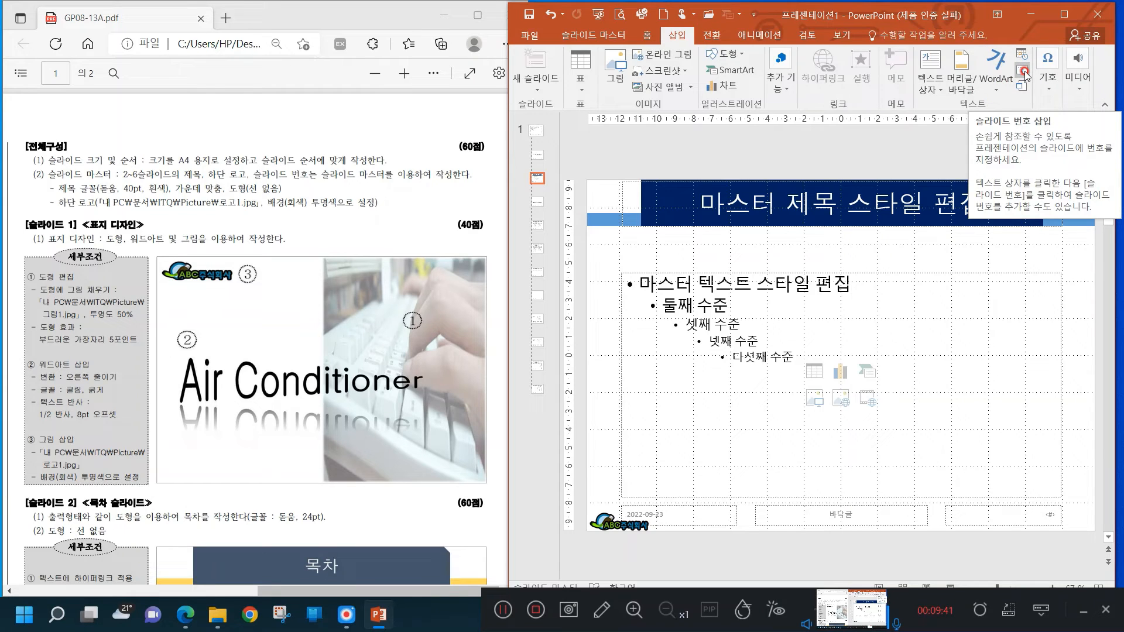
{"action": "left_click", "coordinate": [964, 81]}
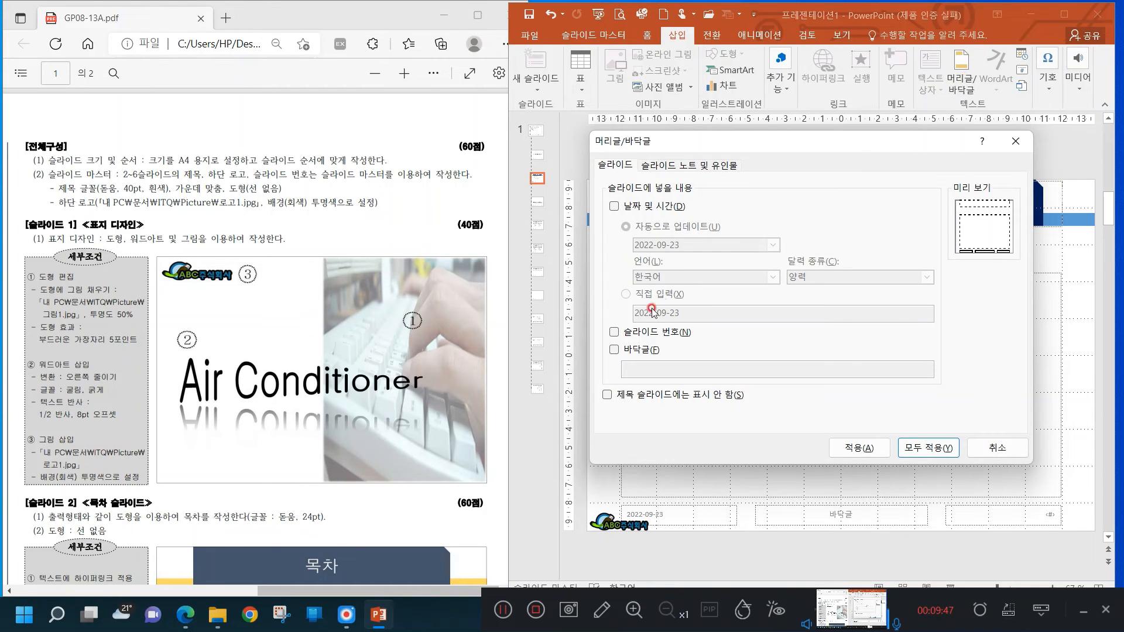
{"action": "left_click", "coordinate": [614, 332]}
{"action": "left_click", "coordinate": [607, 396]}
{"action": "left_click", "coordinate": [931, 449]}
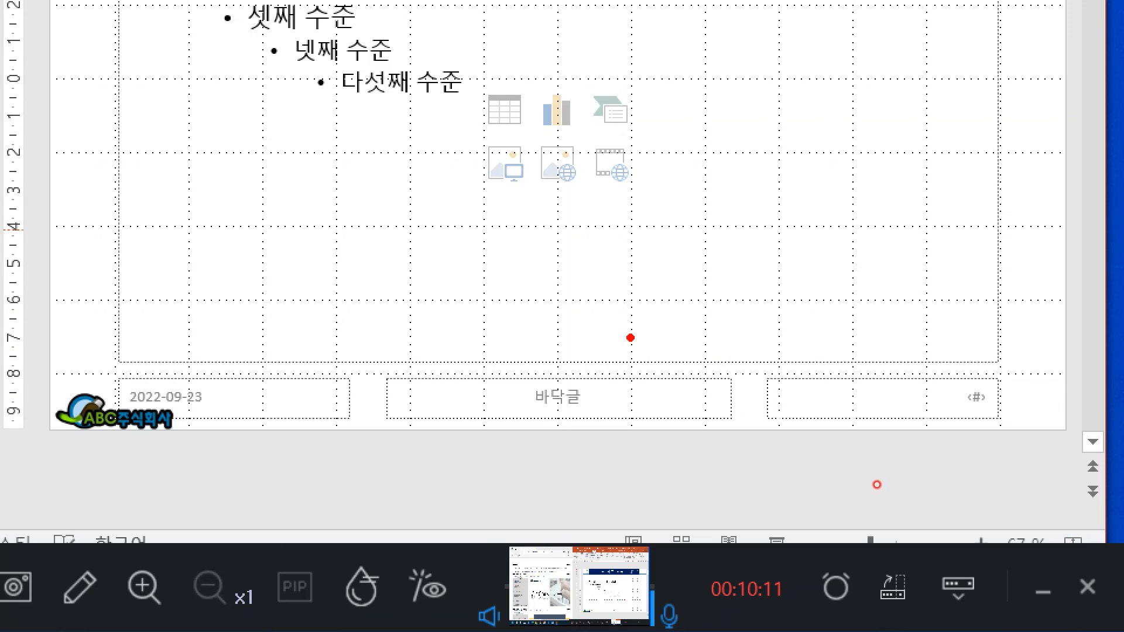
{"action": "left_click_drag", "start_coordinate": [740, 328], "coordinate": [1074, 462]}
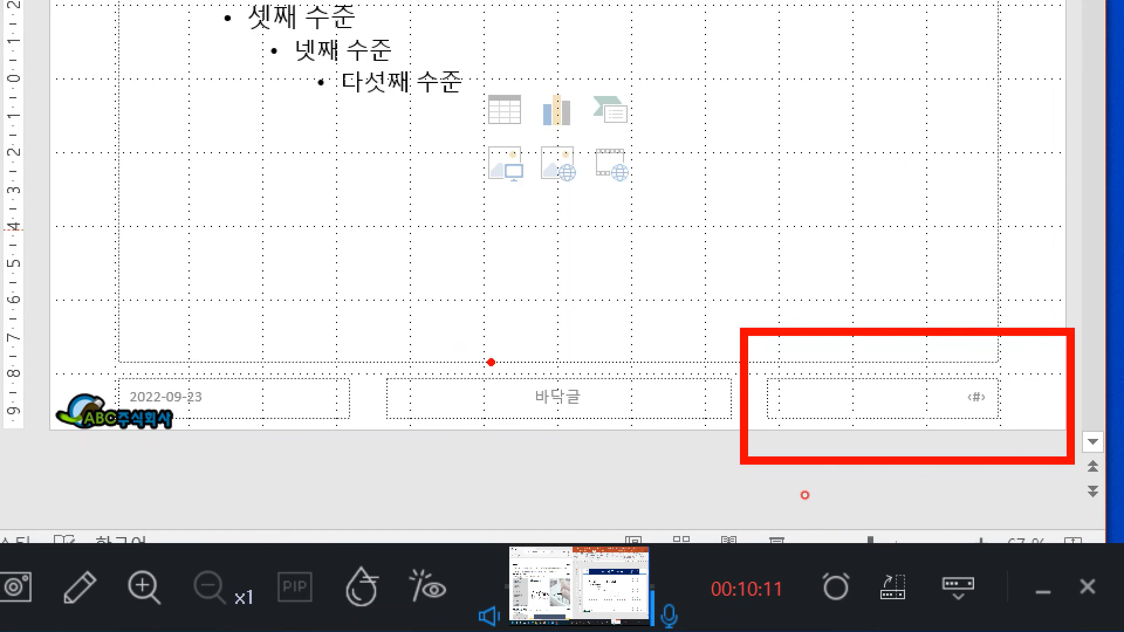
{"action": "mouse_move", "coordinate": [448, 321]}
{"action": "left_mouse_down"}
{"action": "mouse_move", "coordinate": [603, 307]}
{"action": "mouse_move", "coordinate": [650, 471]}
{"action": "mouse_move", "coordinate": [498, 302]}
{"action": "left_mouse_up"}
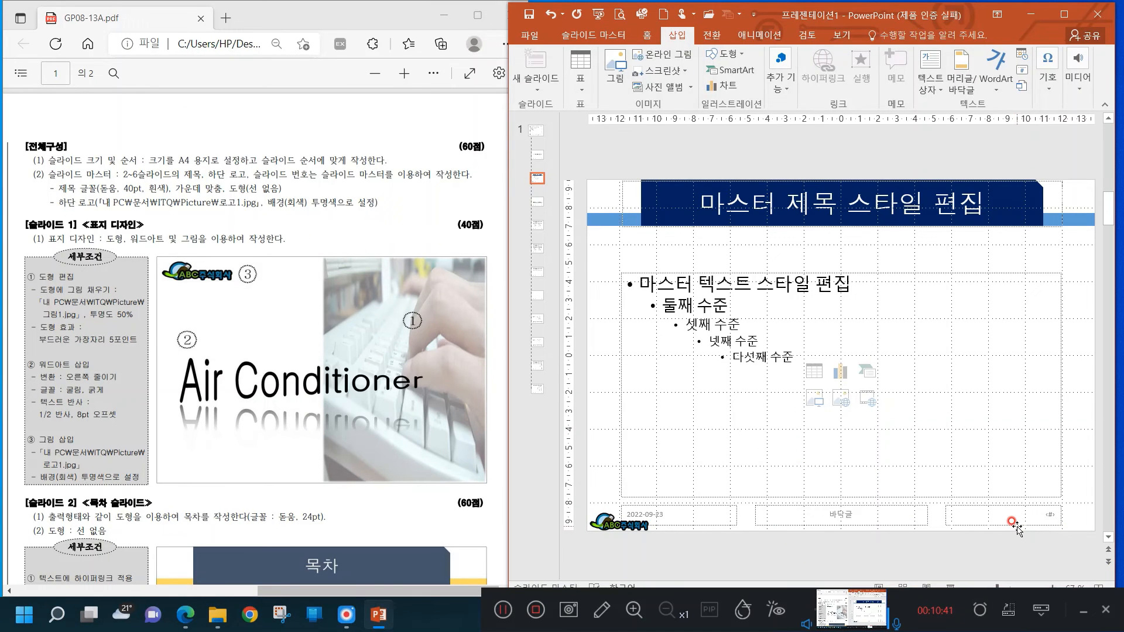
- Nudge the slide number placeholder slightly and delete the footer placeholder from the content layout
{"action": "mouse_move", "coordinate": [1011, 519]}
{"action": "left_mouse_down"}
{"action": "mouse_move", "coordinate": [880, 526]}
{"action": "mouse_move", "coordinate": [1012, 519]}
{"action": "left_mouse_up"}
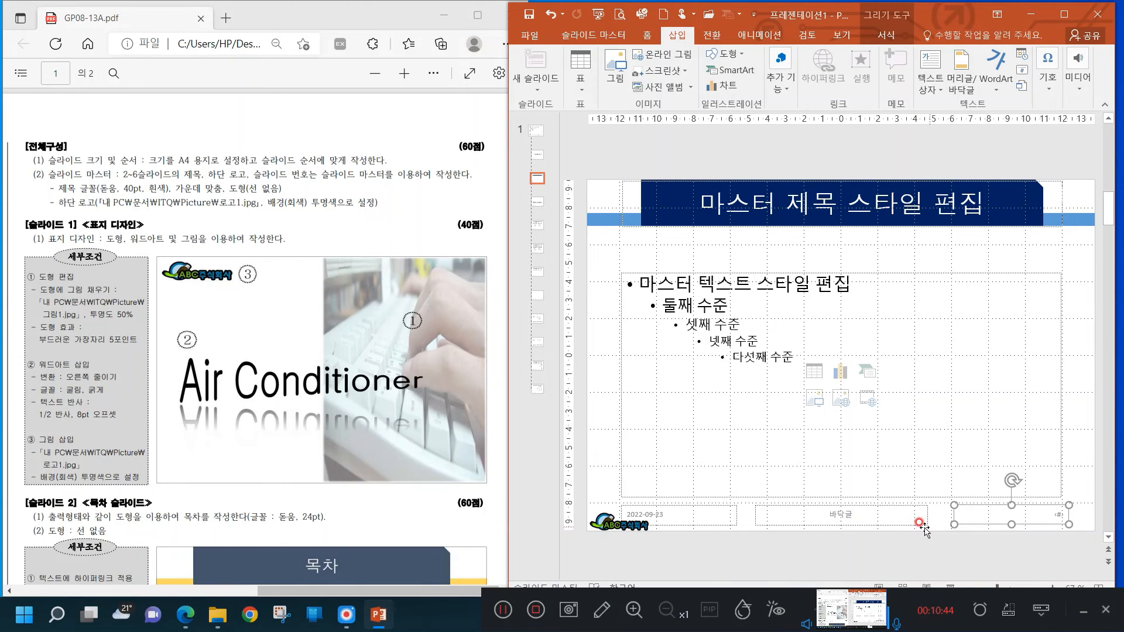
{"action": "left_click", "coordinate": [887, 526]}
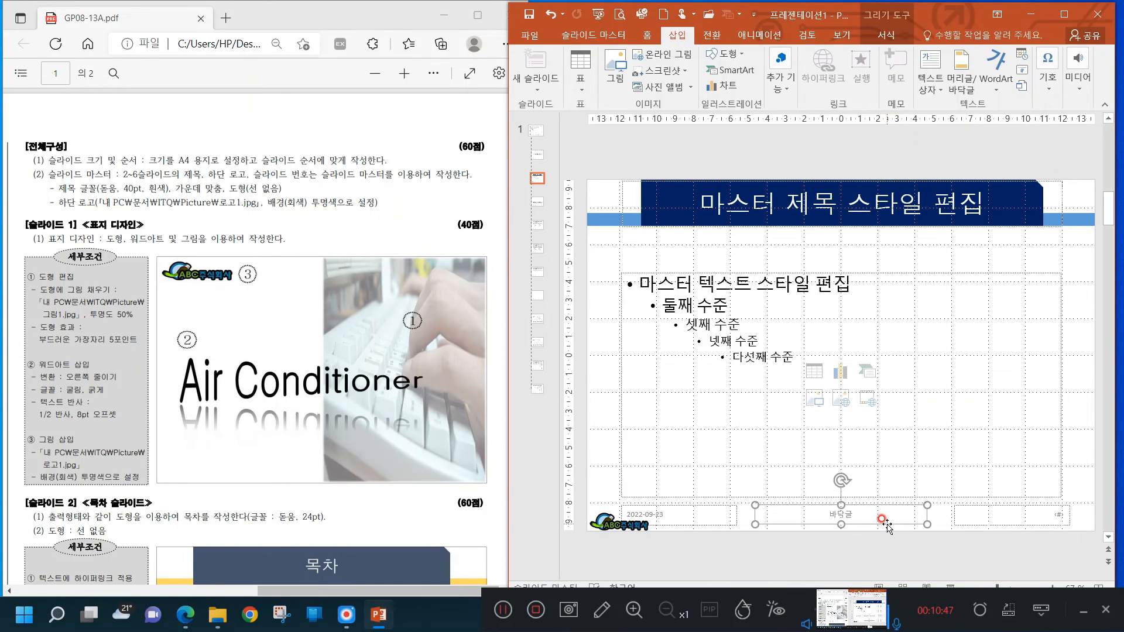
{"action": "key", "text": "Delete"}
- Move the slide number placeholder to the middle of the slide's lower edge and centre its text
{"action": "left_click_drag", "start_coordinate": [984, 520], "coordinate": [822, 522]}
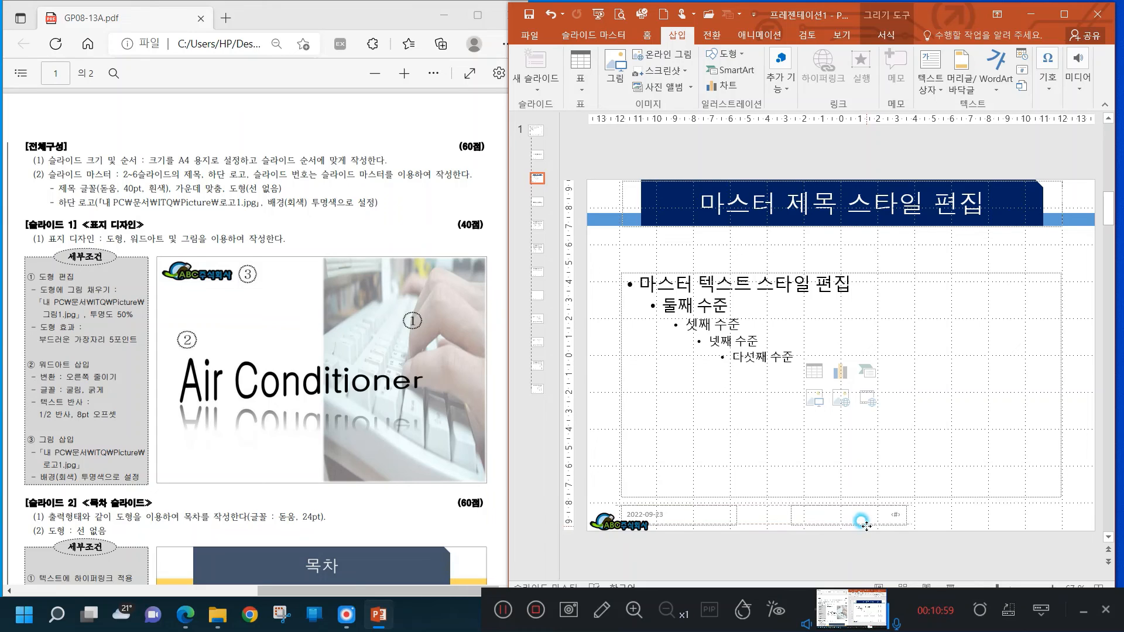
{"action": "left_click", "coordinate": [774, 80]}
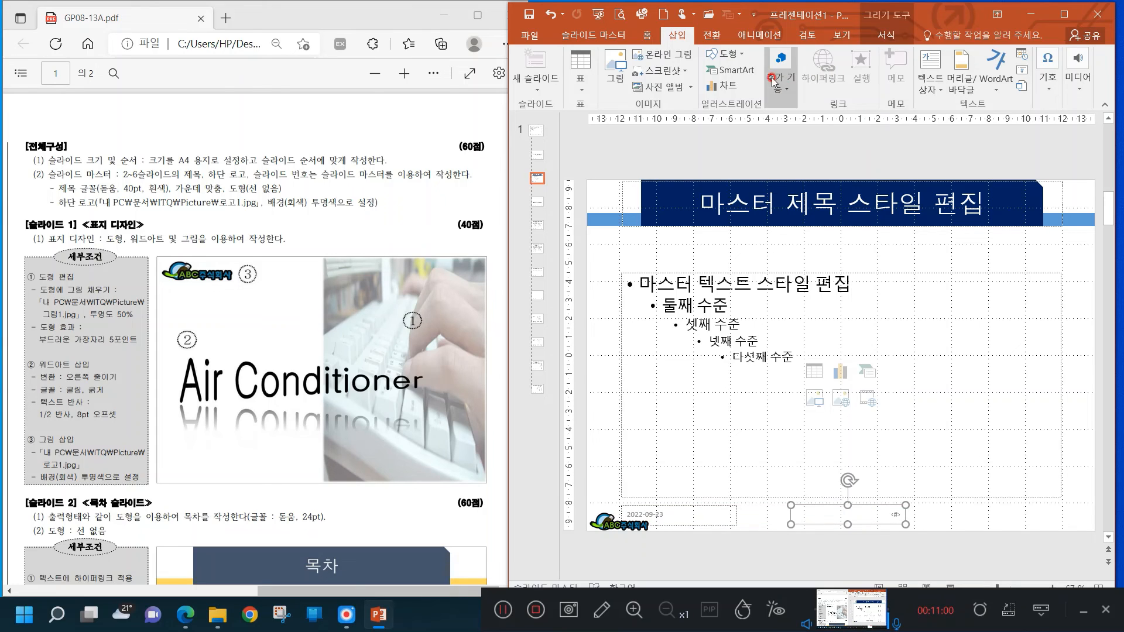
{"action": "left_click", "coordinate": [647, 35]}
{"action": "left_click", "coordinate": [824, 82]}
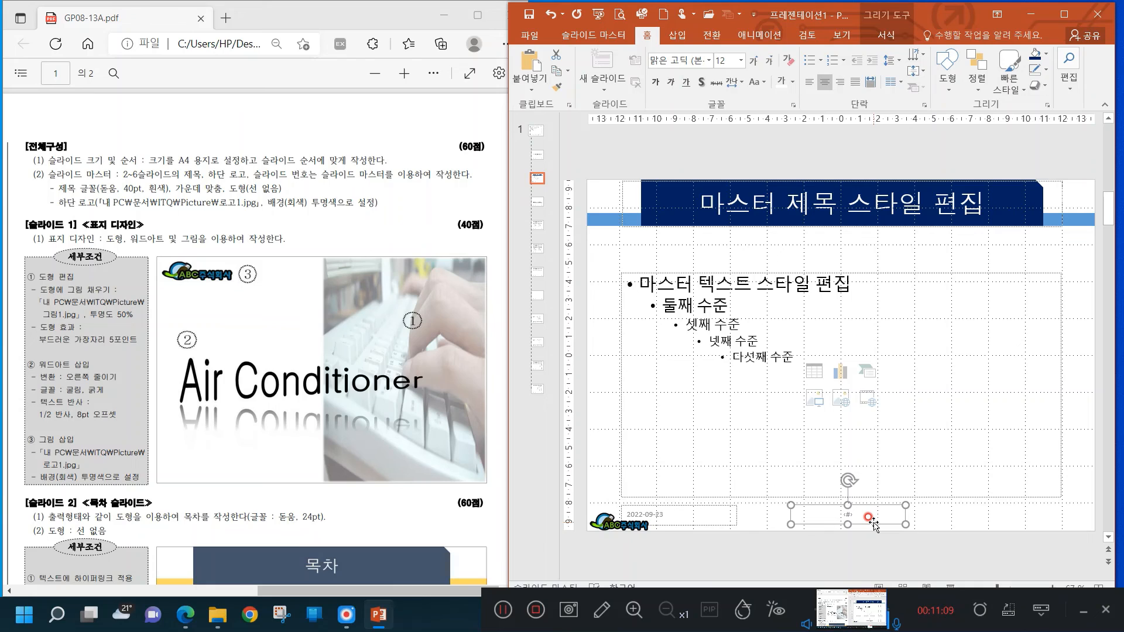
- Move the slide number placeholder back to the slide's lower-right corner and right-align its text
{"action": "left_click_drag", "start_coordinate": [871, 520], "coordinate": [1041, 521]}
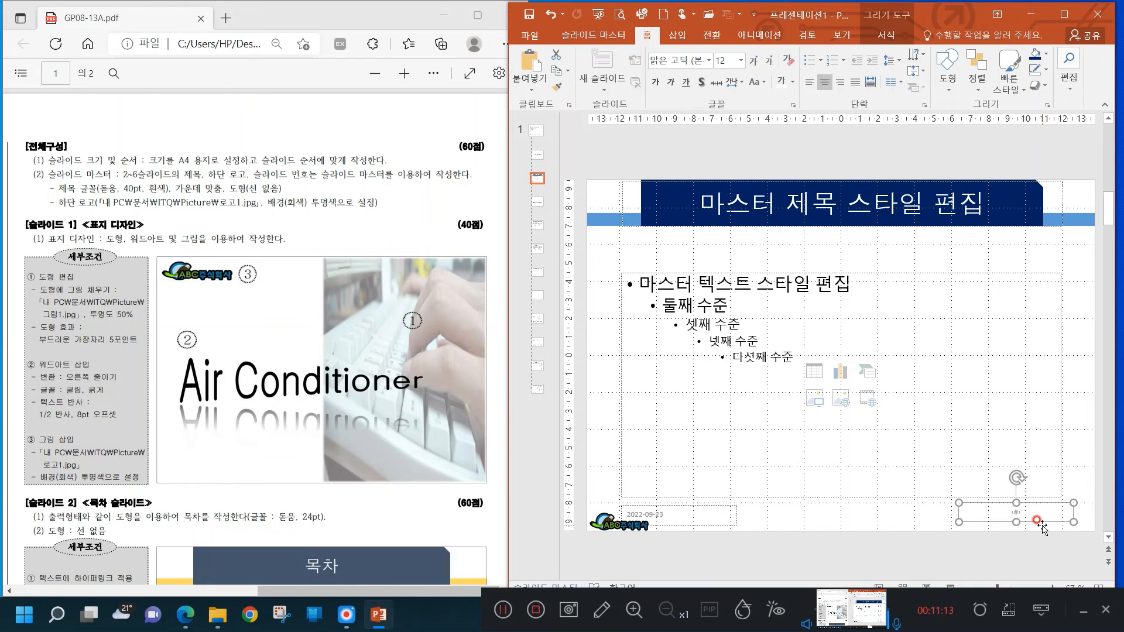
{"action": "left_click", "coordinate": [840, 82]}
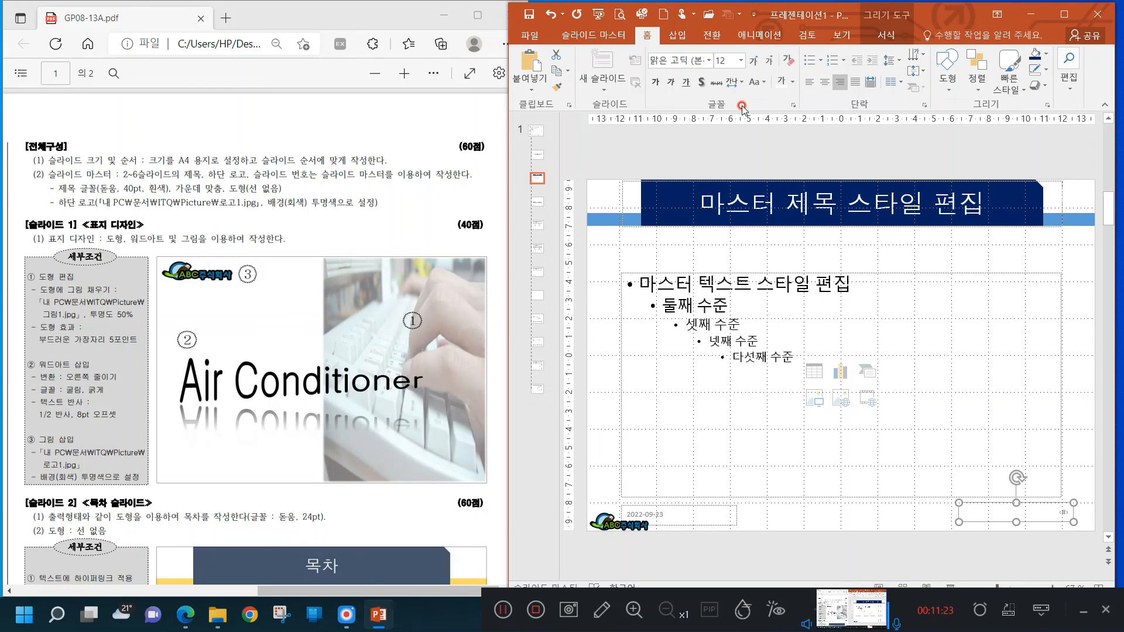
- Close the slide master view and widen the thumbnail pane to enlarge the slide previews
{"action": "left_click", "coordinate": [592, 35]}
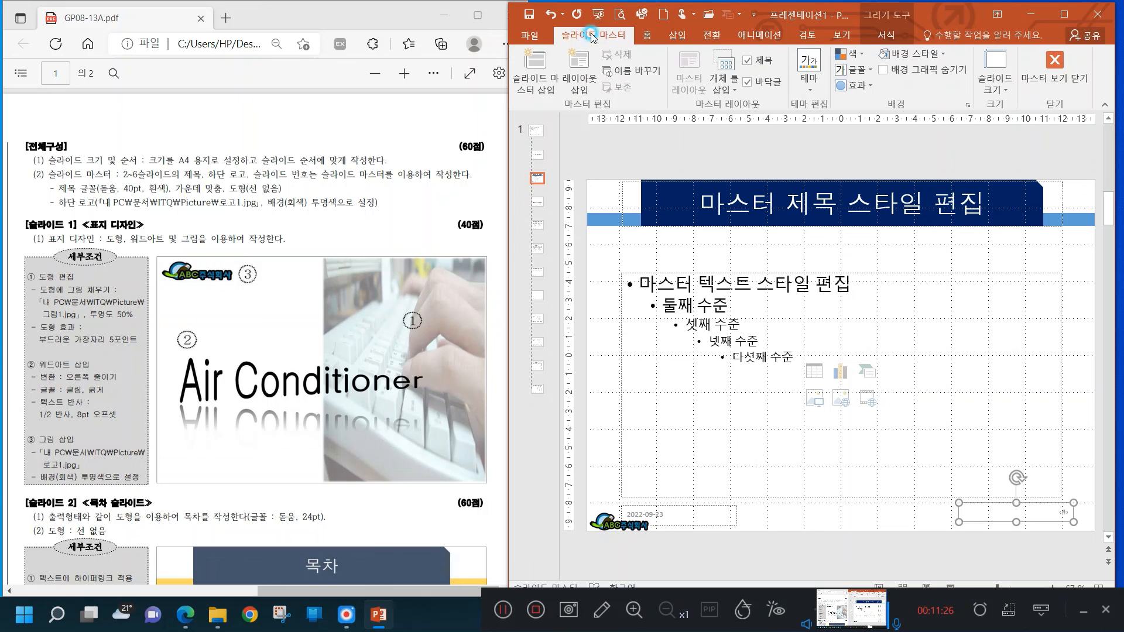
{"action": "left_click", "coordinate": [1063, 75]}
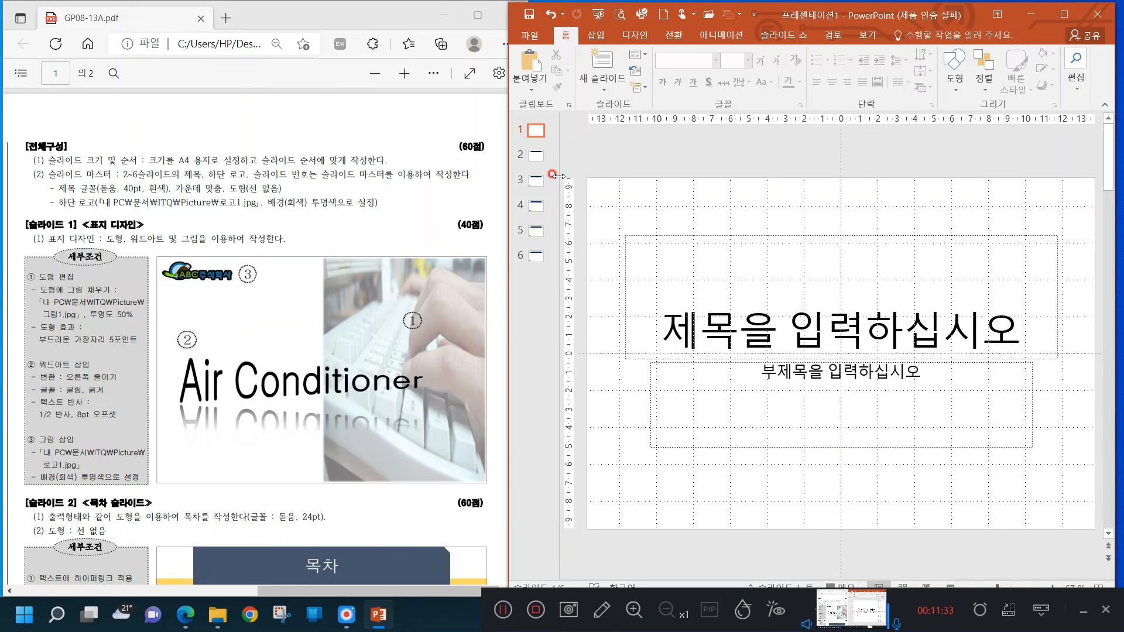
{"action": "left_click_drag", "start_coordinate": [556, 176], "coordinate": [662, 176]}
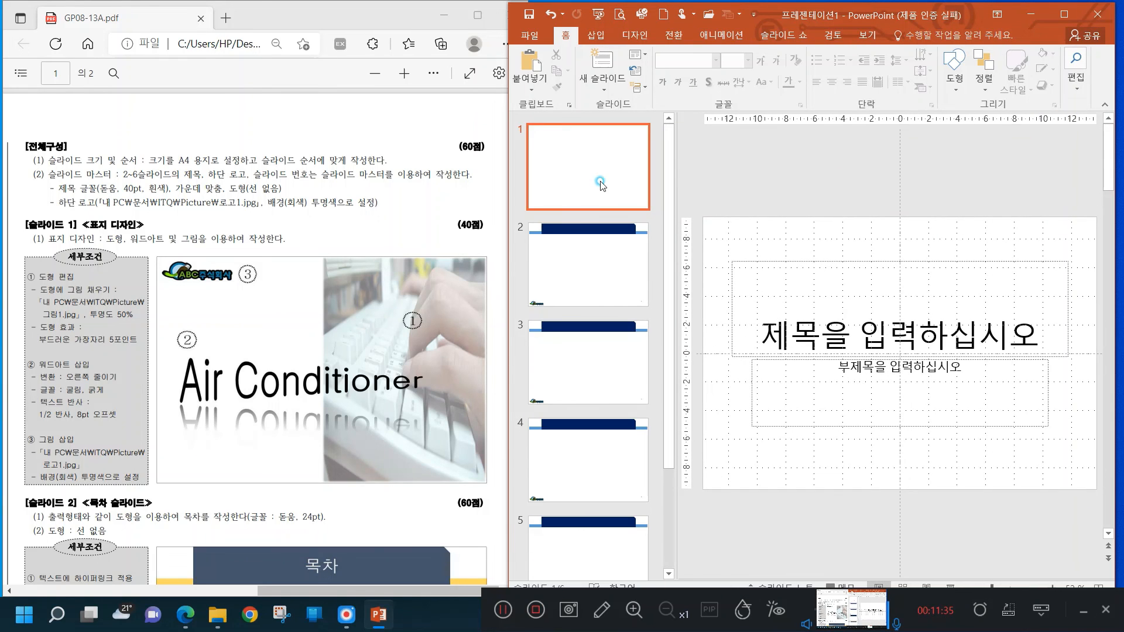
- Go through slides 2 to 6 to check the title shapes, the logo and the slide number
{"action": "left_click", "coordinate": [588, 261]}
{"action": "left_click", "coordinate": [586, 378]}
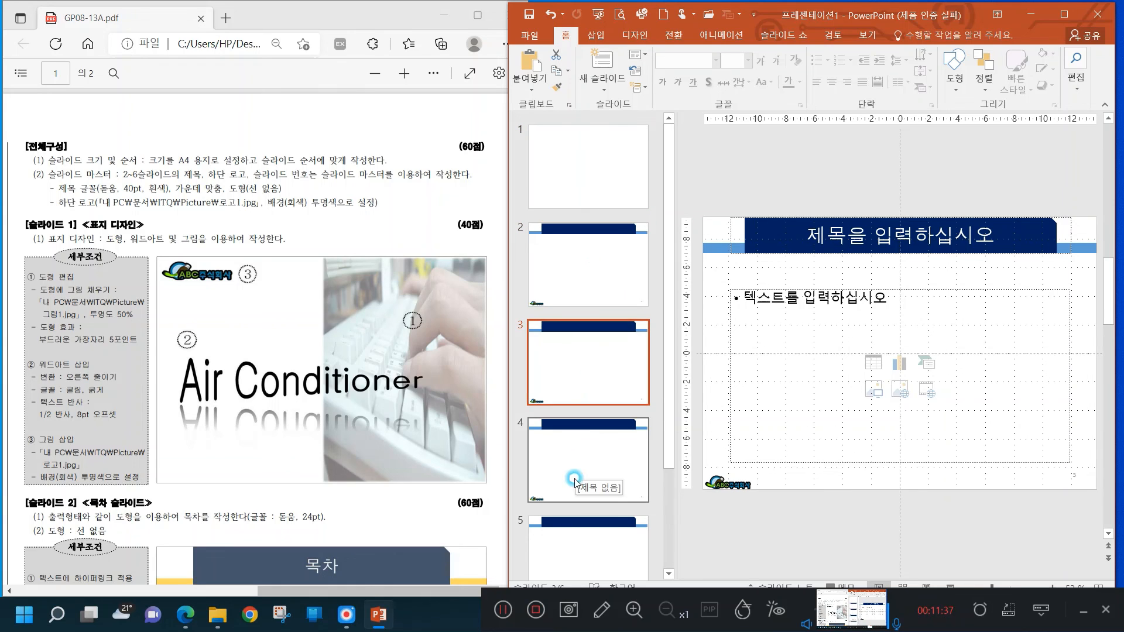
{"action": "left_click", "coordinate": [575, 483]}
{"action": "left_click", "coordinate": [577, 519]}
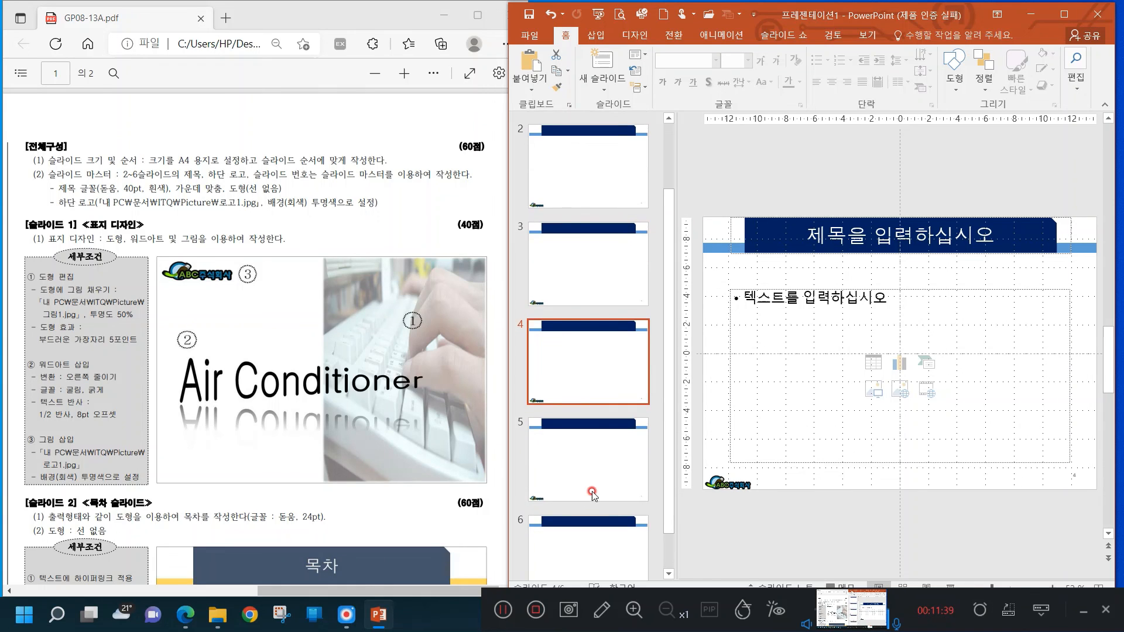
{"action": "left_click", "coordinate": [592, 547]}
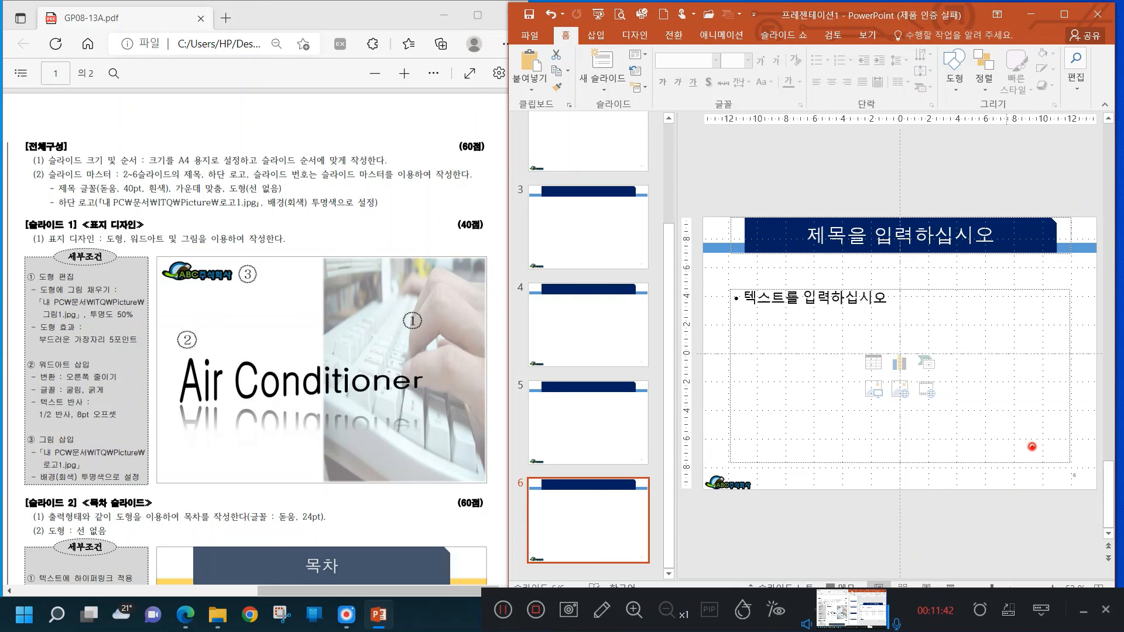
{"action": "left_click_drag", "start_coordinate": [1024, 443], "coordinate": [1099, 498]}
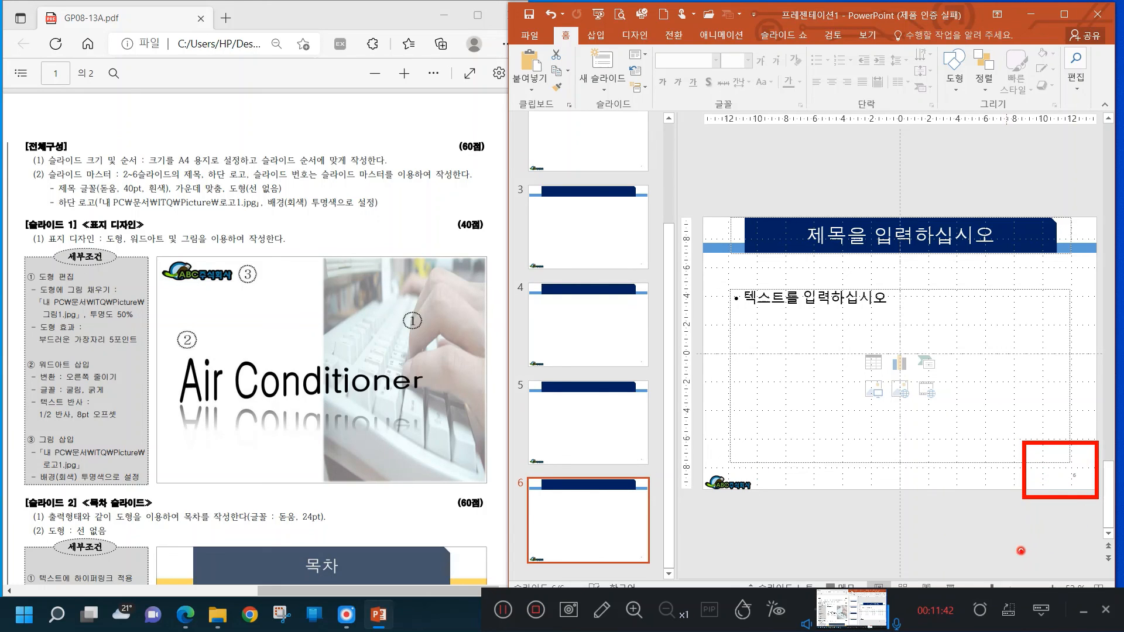